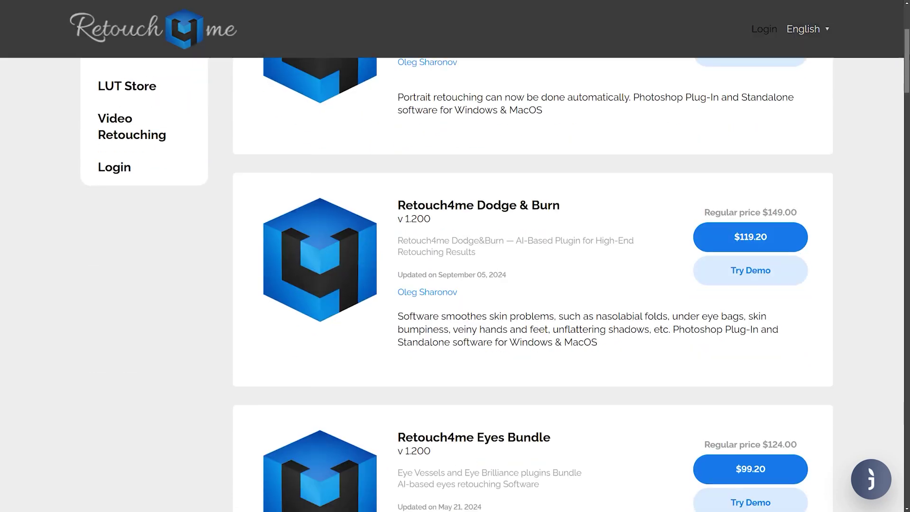
Step: Look through the Retouch4me store's plugin listings, including Dodge & Burn, Eyes Bundle, Fabric, Skin Mask, Clean Backdrop and Color Match
scroll(531, 284, "down", 7)
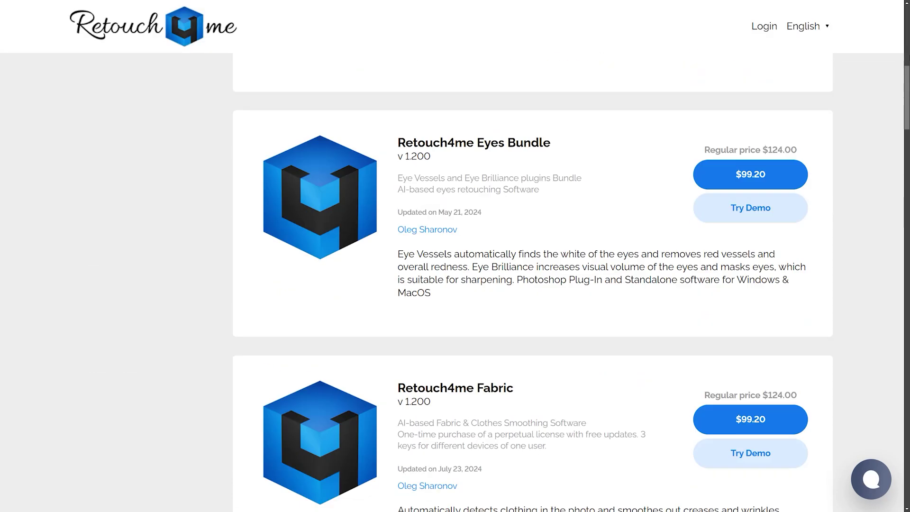
scroll(531, 285, "down", 7)
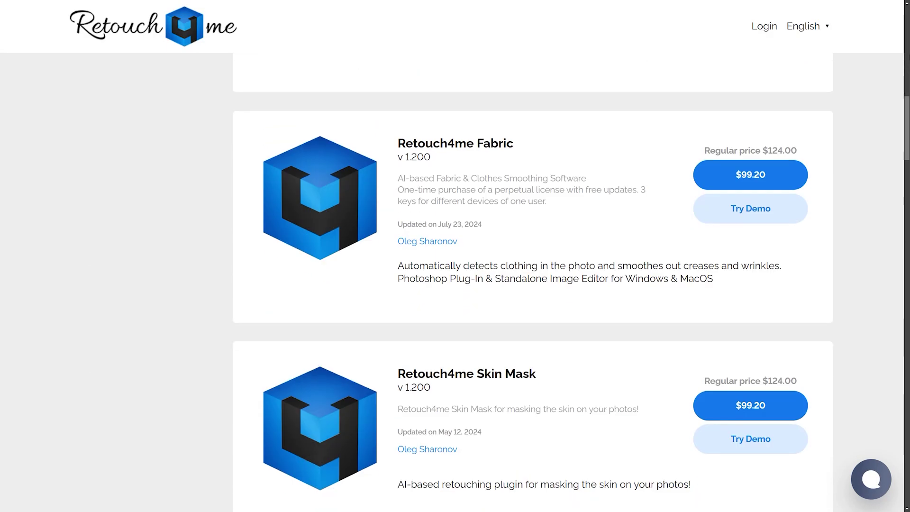
scroll(531, 285, "down", 4)
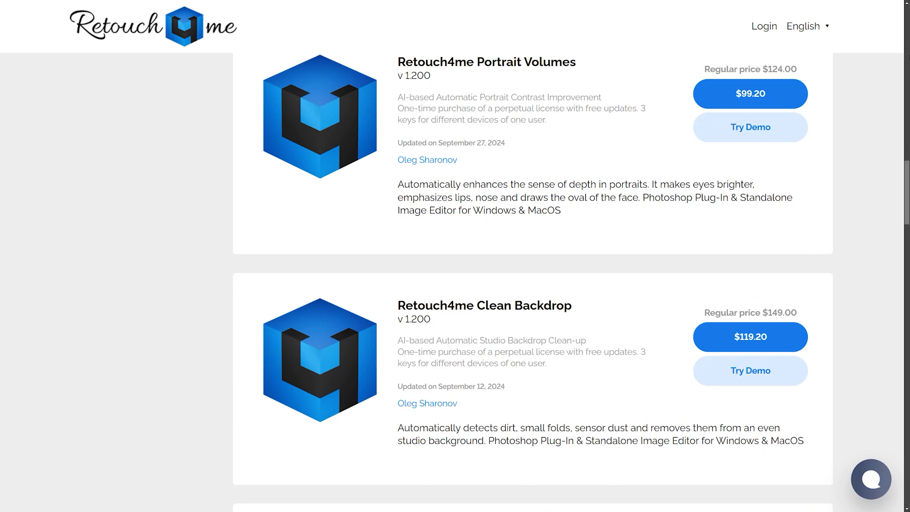
scroll(531, 284, "down", 3)
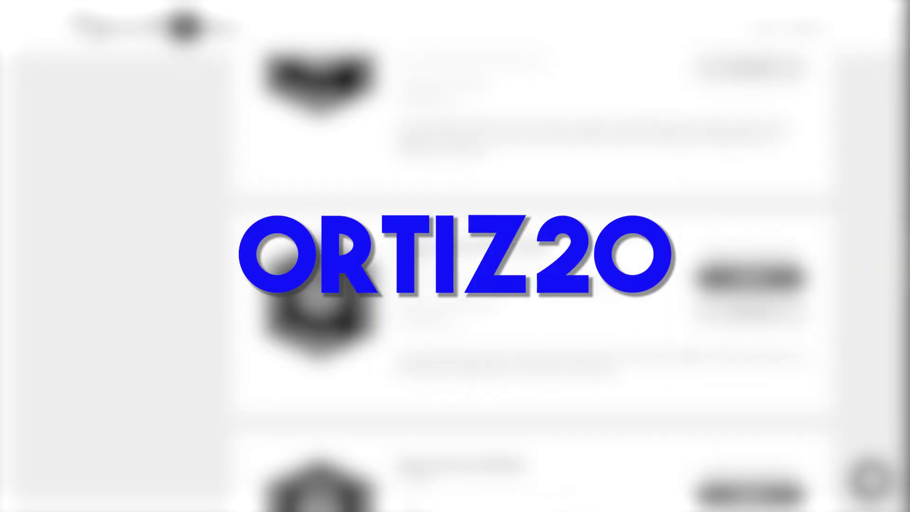
scroll(531, 284, "down", 10)
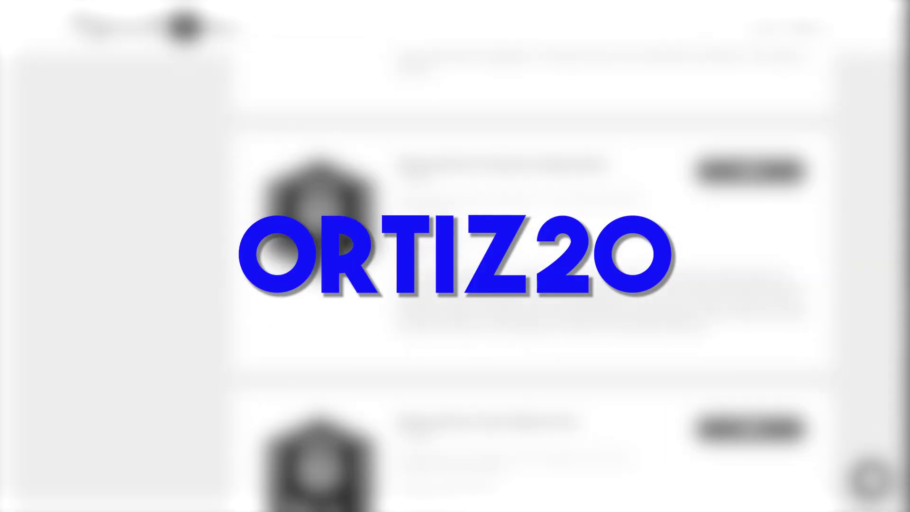
scroll(531, 284, "down", 10)
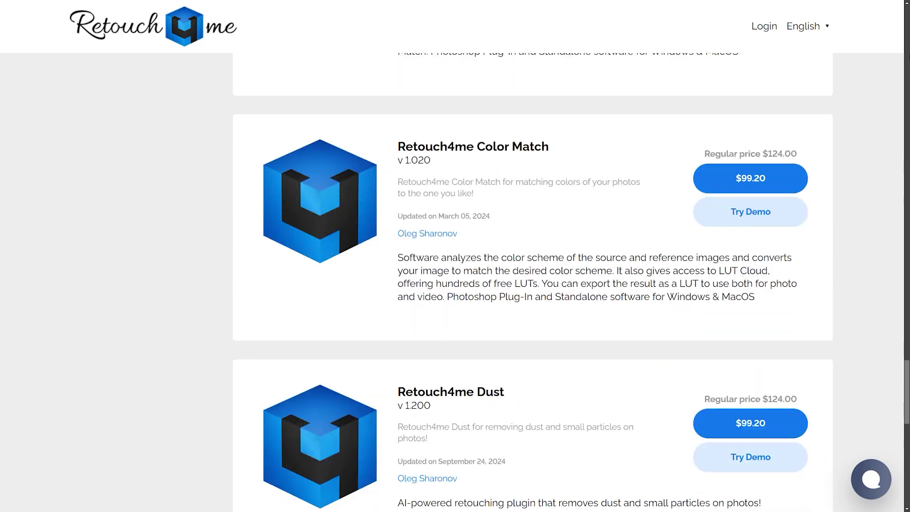
scroll(531, 285, "down", 10)
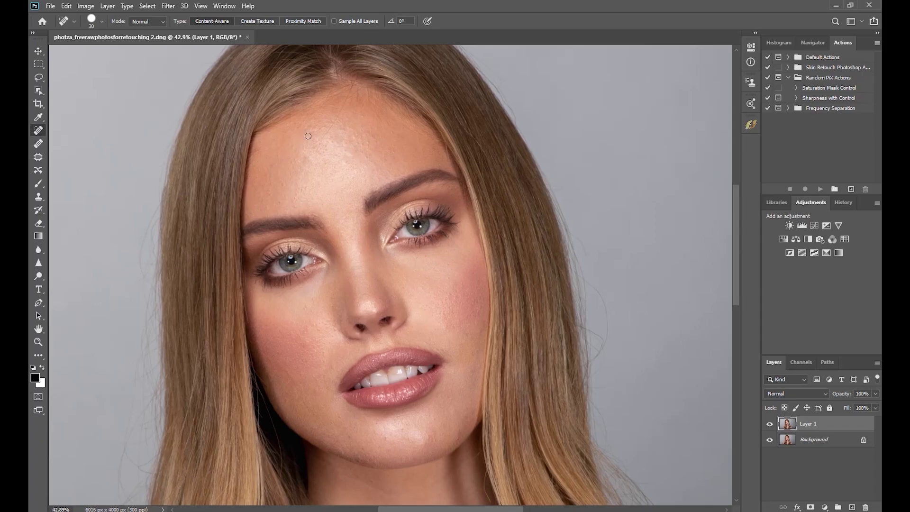
Step: In Photoshop, apply Surface Blur to Layer 1 and a High Pass filter with a 15.3-pixel radius to Layer 1 copy
left_click(792, 439)
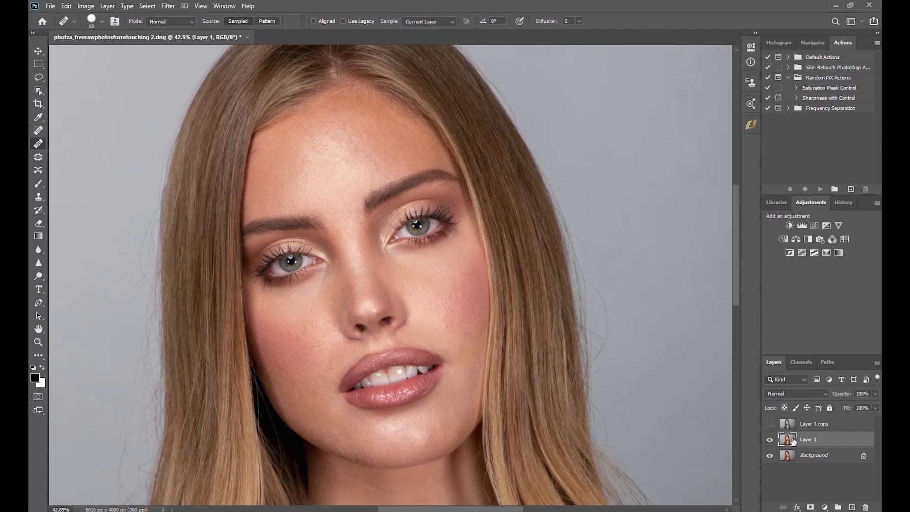
left_click(168, 7)
left_click(323, 224)
left_click_drag(594, 259, 614, 259)
left_click_drag(567, 287, 574, 290)
left_click(689, 116)
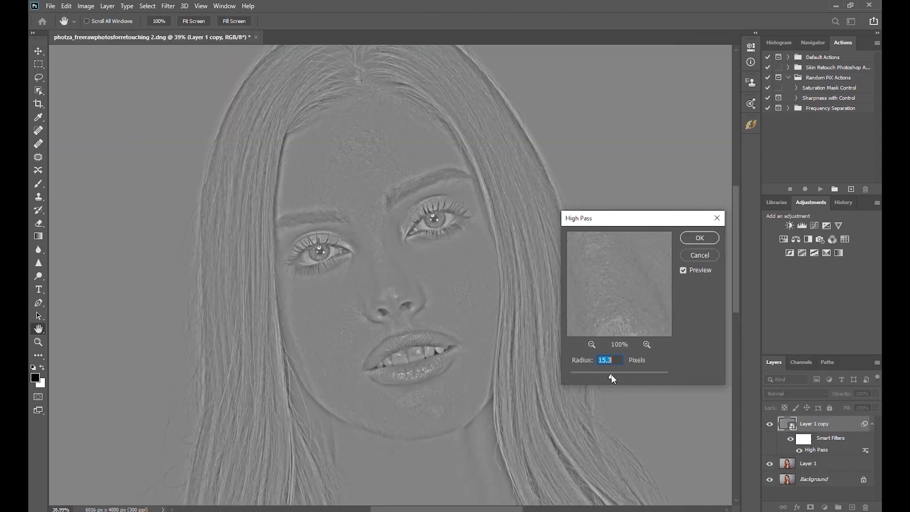
left_click(696, 239)
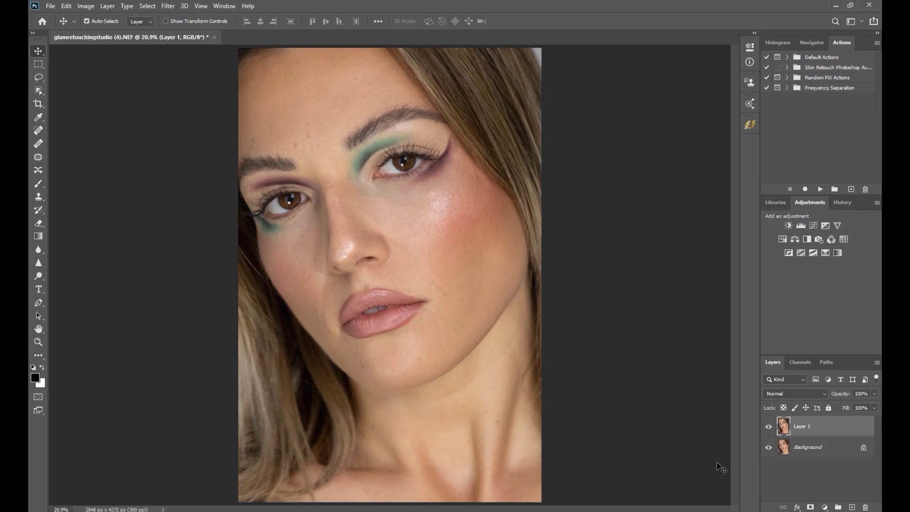
Step: Soften the portrait's Skin Softening layer by raising its Surface Blur radius above 42 pixels
key("j")
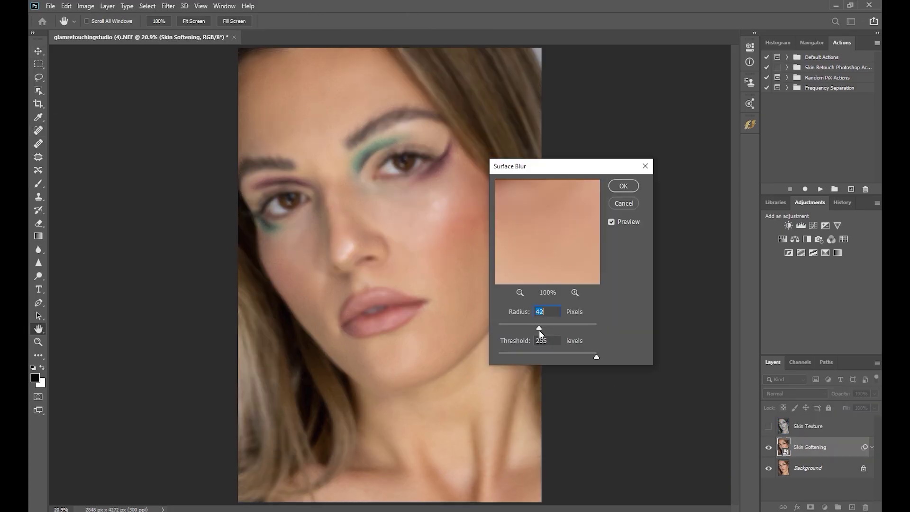
left_click_drag(540, 327, 549, 333)
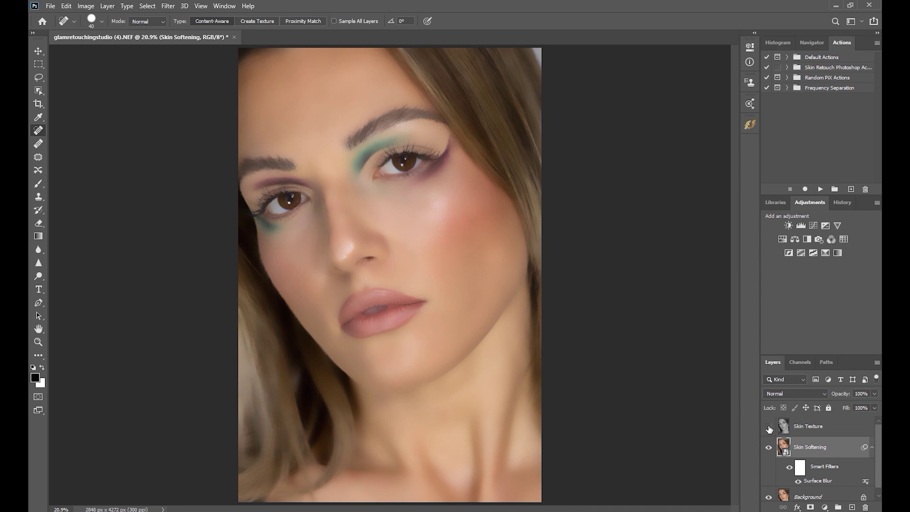
Step: Unhide the Skin Texture layer, convert it for Smart Filters and open its blend mode choices
left_click(769, 428)
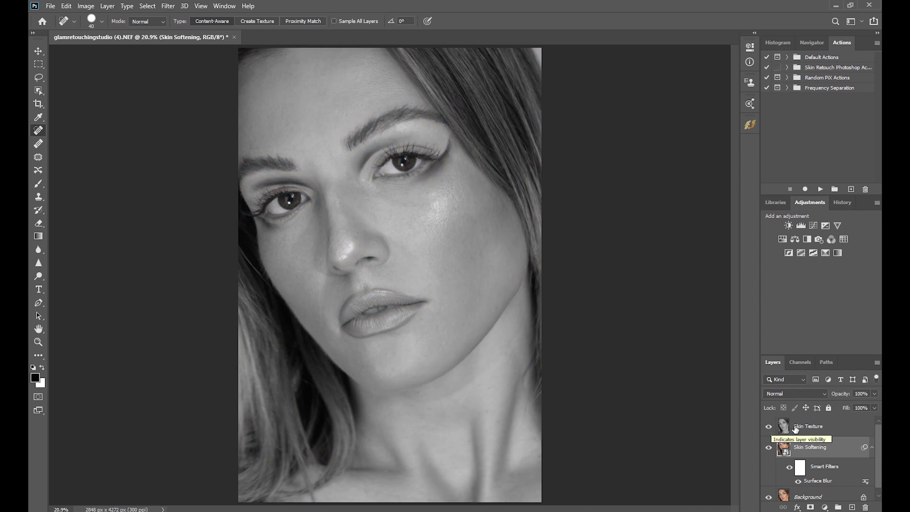
left_click(810, 426)
left_click(168, 5)
left_click(183, 28)
left_click(824, 393)
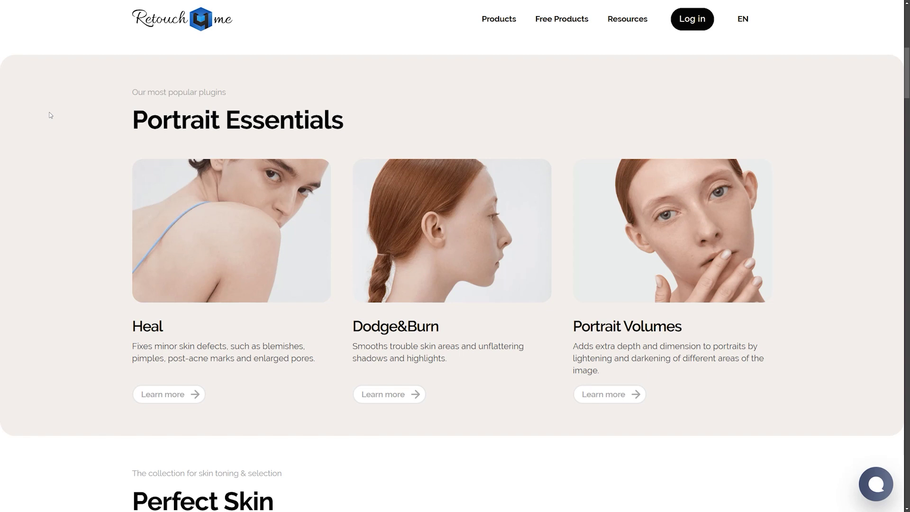
Step: On the Retouch4me website, read the names and descriptions of the Portrait Essentials plugins: Heal, Dodge&Burn and Portrait Volumes
left_click_drag(135, 122, 387, 134)
left_click_drag(133, 326, 171, 326)
left_click_drag(354, 326, 463, 327)
left_click_drag(574, 326, 703, 325)
left_click(694, 327)
mouse_move(132, 346)
left_mouse_down()
mouse_move(309, 342)
mouse_move(321, 358)
left_mouse_up()
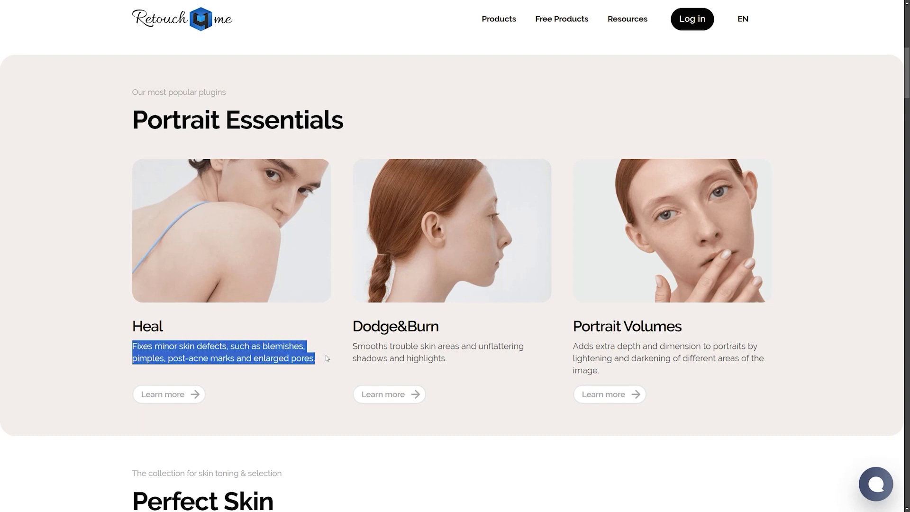
left_click(323, 357)
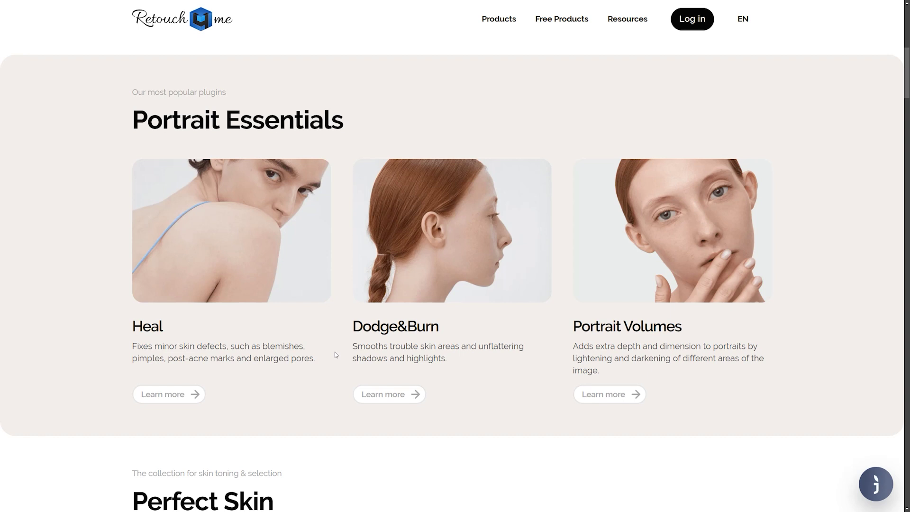
mouse_move(352, 347)
left_mouse_down()
mouse_move(515, 347)
mouse_move(529, 355)
mouse_move(755, 346)
mouse_move(769, 373)
left_mouse_up()
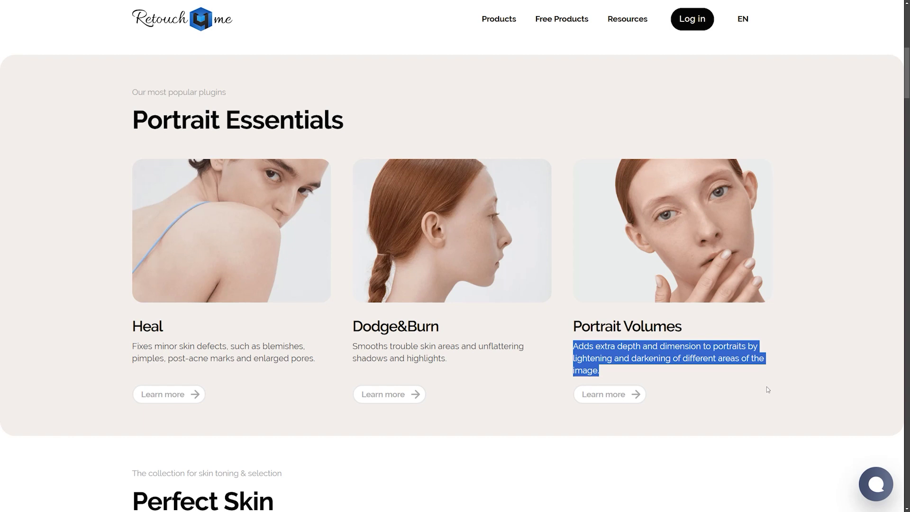
left_click(766, 386)
Step: Read the names and descriptions of the Perfect Skin plugins: Skin Tone, Skin Mask and Mattifier
scroll(766, 386, "down", 8)
left_click_drag(127, 103, 287, 109)
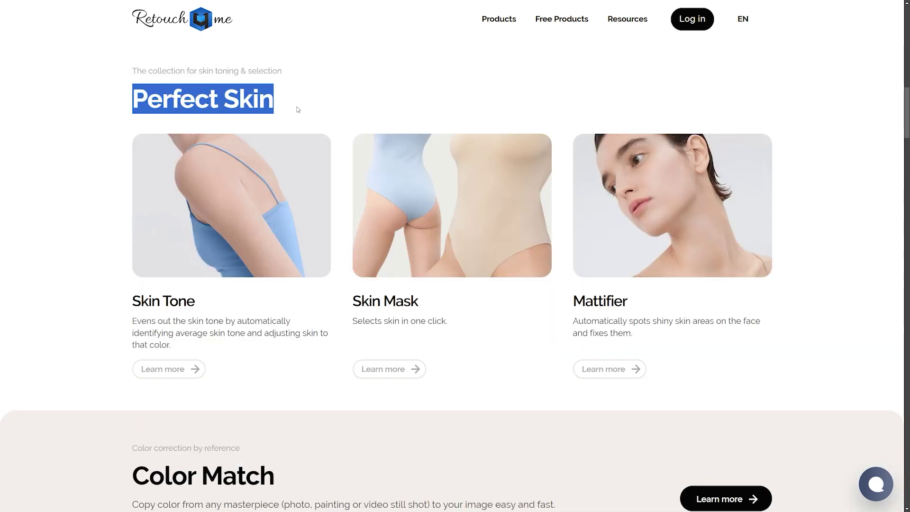
left_click_drag(129, 300, 201, 301)
left_click_drag(350, 301, 434, 309)
left_click_drag(571, 300, 644, 304)
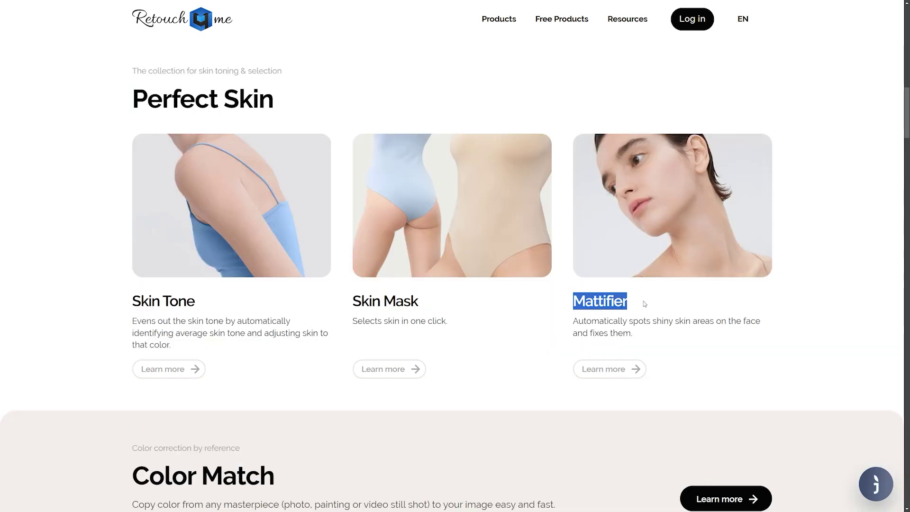
left_click_drag(126, 319, 327, 344)
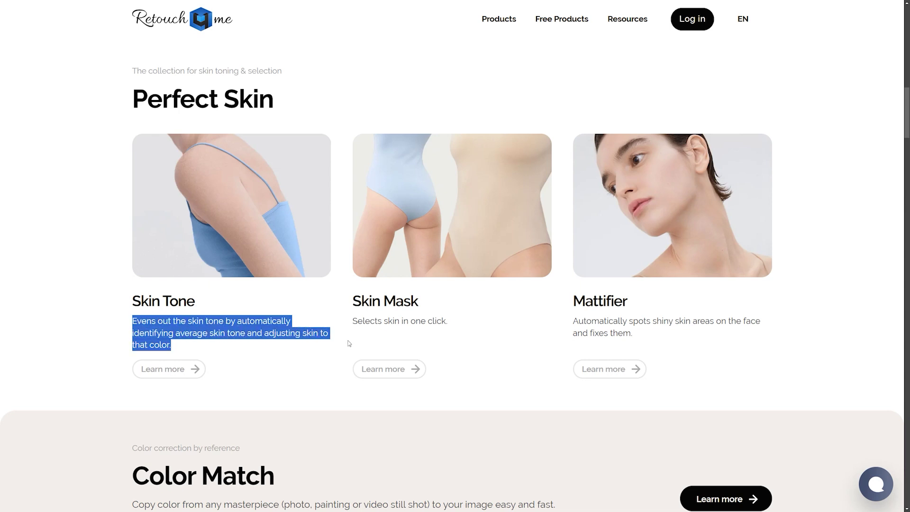
left_click(350, 344)
left_click_drag(353, 321, 454, 320)
left_click_drag(572, 321, 768, 332)
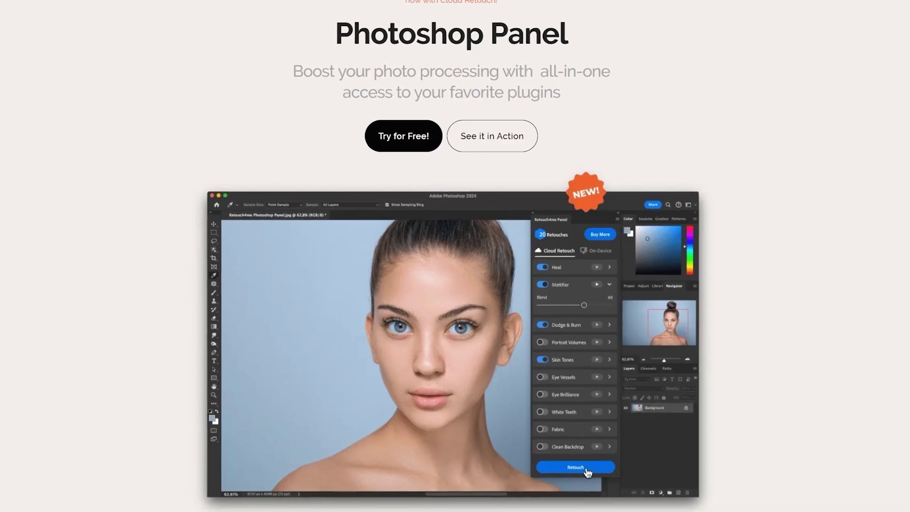
Step: Examine the Photoshop Panel page and the store's plugin descriptions and prices from Dodge & Burn down to Color Match
scroll(451, 256, "down", 10)
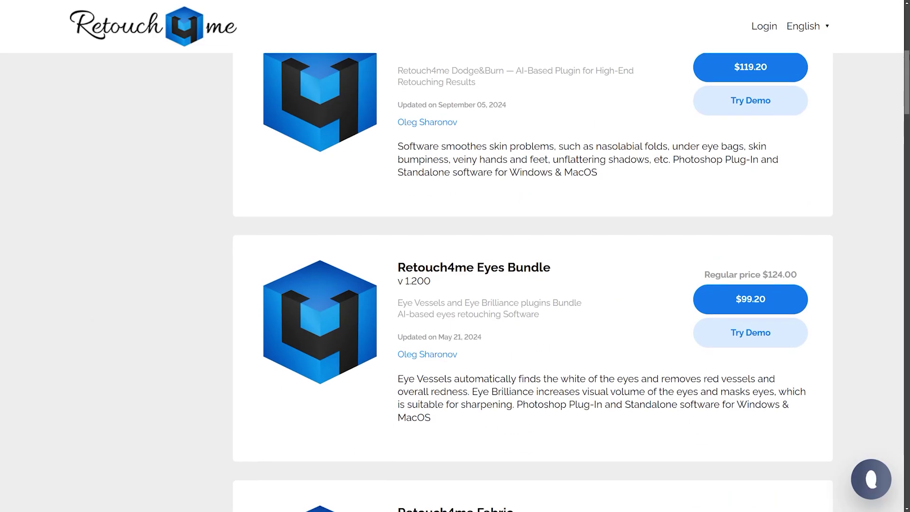
scroll(533, 285, "down", 7)
scroll(533, 284, "down", 11)
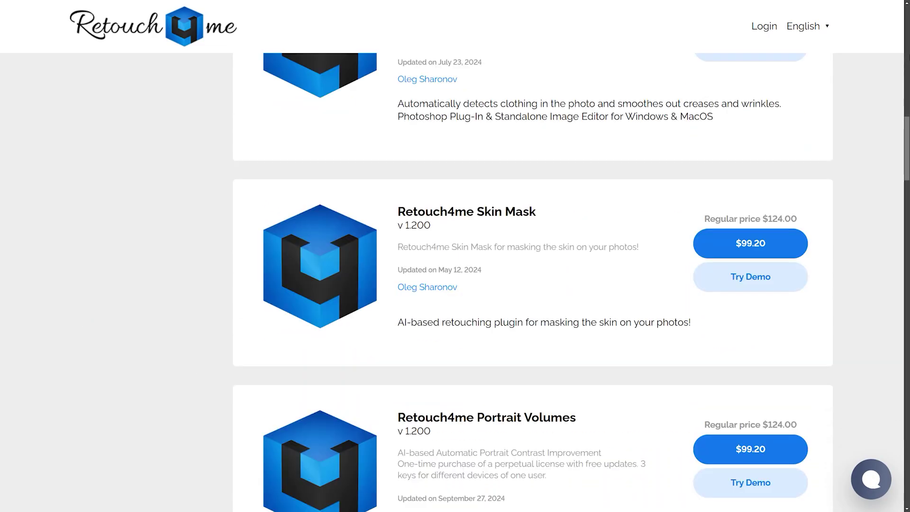
scroll(533, 285, "down", 10)
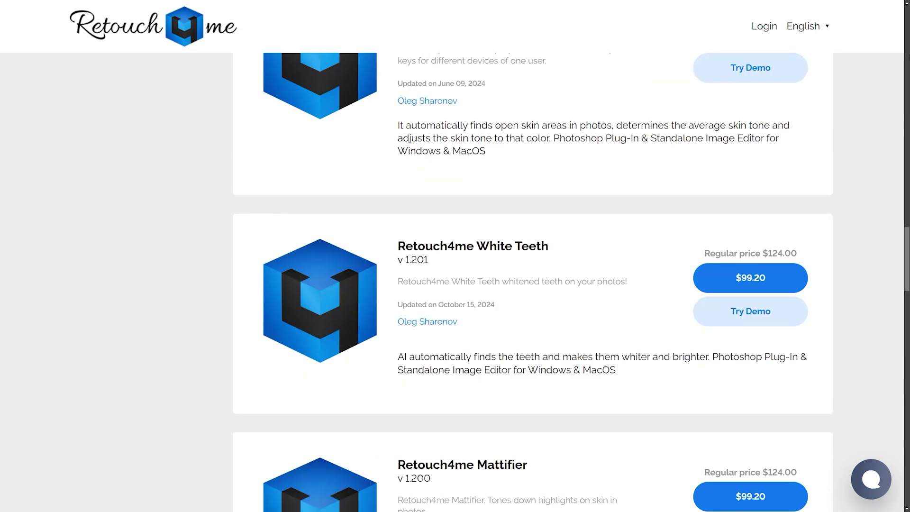
scroll(533, 285, "down", 18)
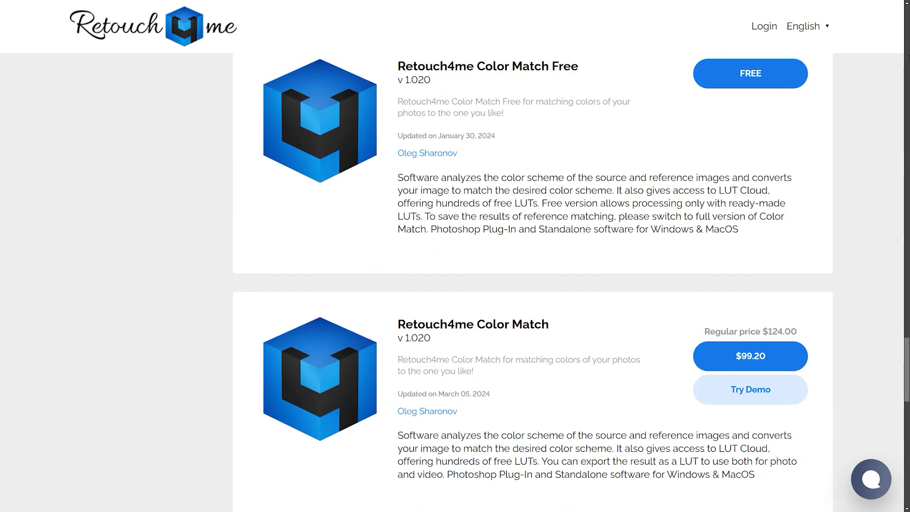
scroll(533, 284, "down", 7)
scroll(533, 285, "down", 7)
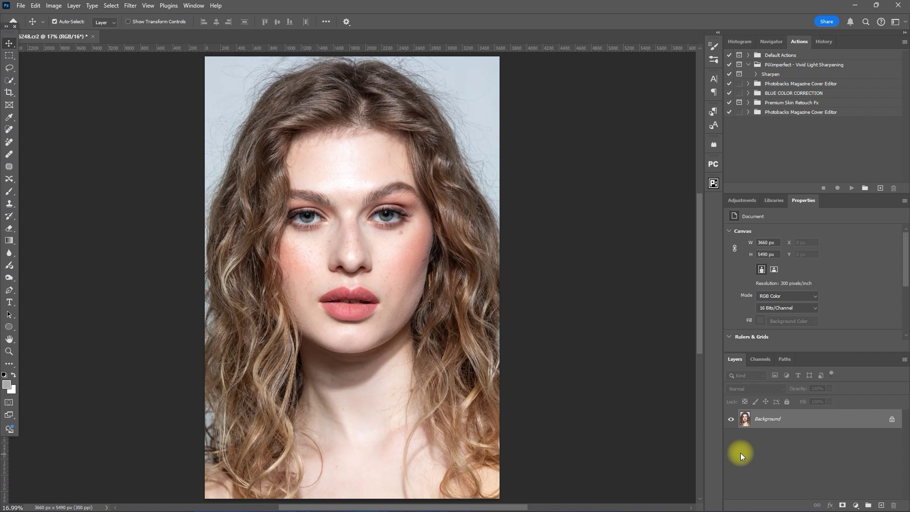
Step: In Photoshop, duplicate the Background layer and apply Retouch4me Heal to the copy, comparing the face with the original photo
key("ctrl+j")
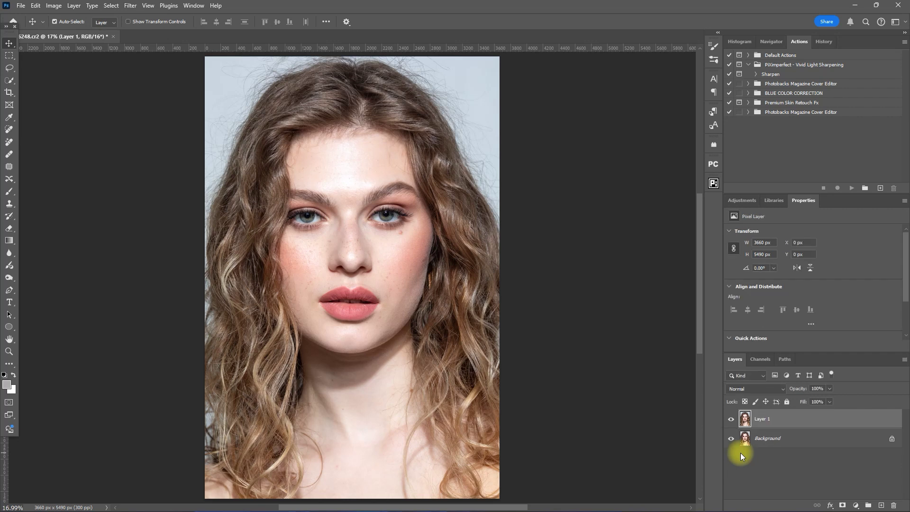
left_click(130, 5)
mouse_move(185, 244)
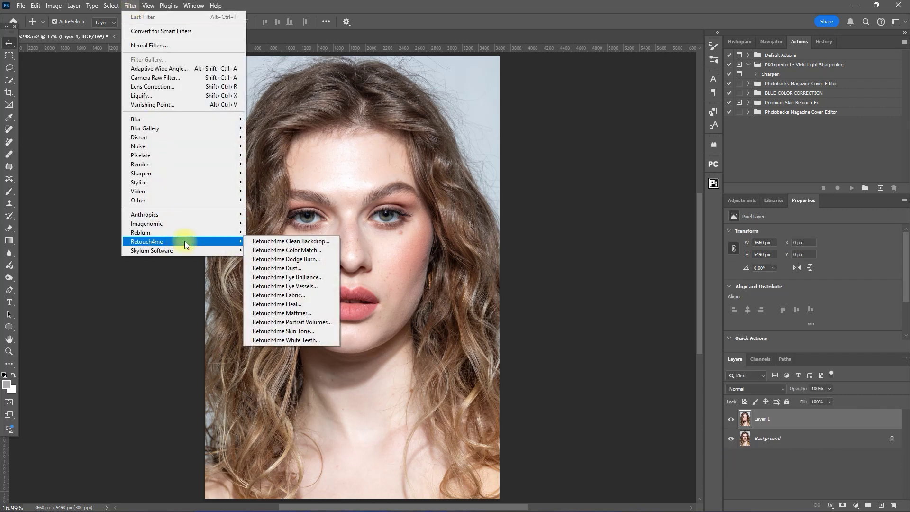
left_click(306, 303)
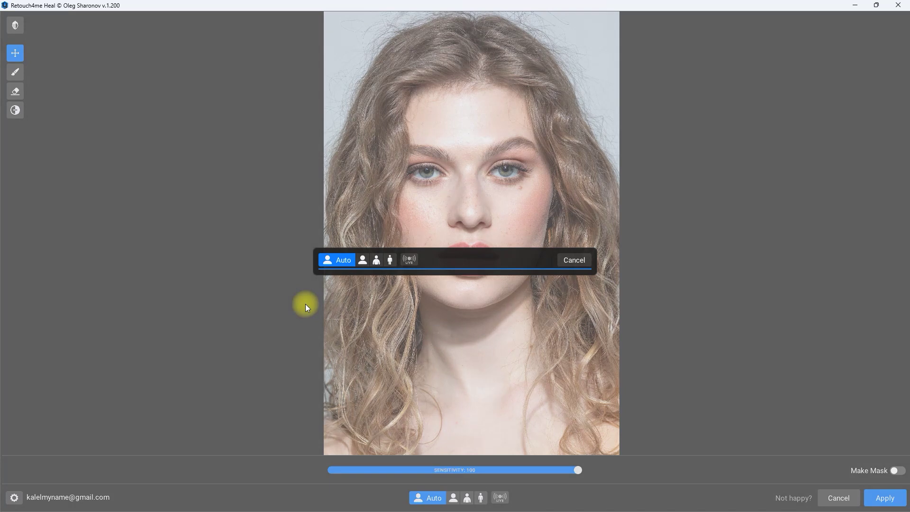
scroll(472, 158, "up", 5)
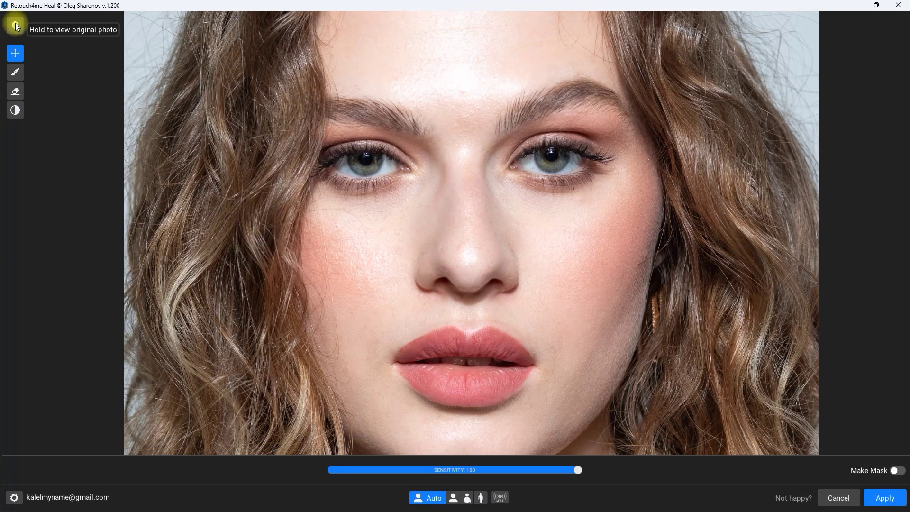
left_click(15, 25)
left_click(16, 24)
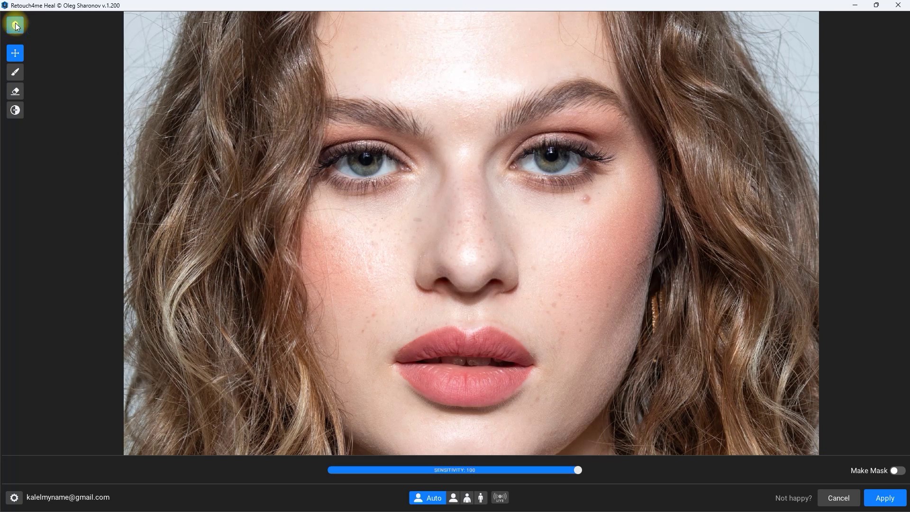
left_click(887, 500)
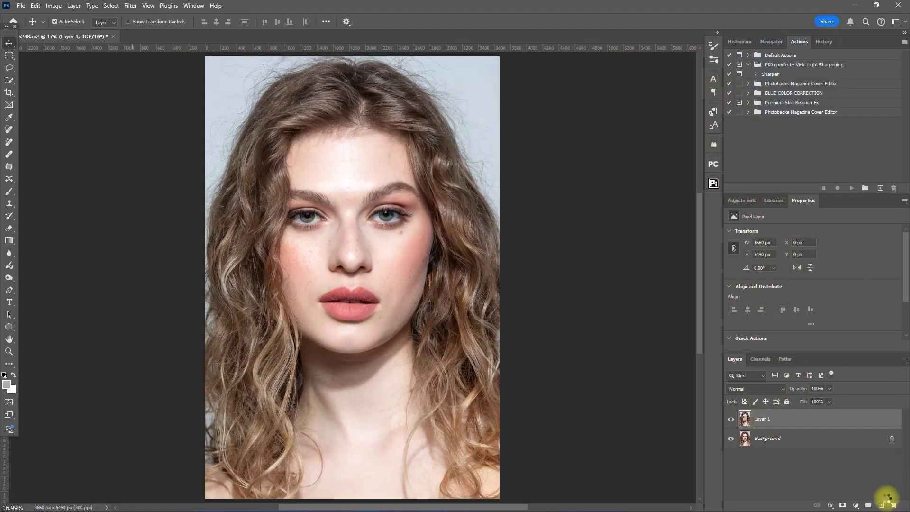
Step: Duplicate the healed Layer 1 and rename the lower of the two layers as Heal
left_click(881, 505)
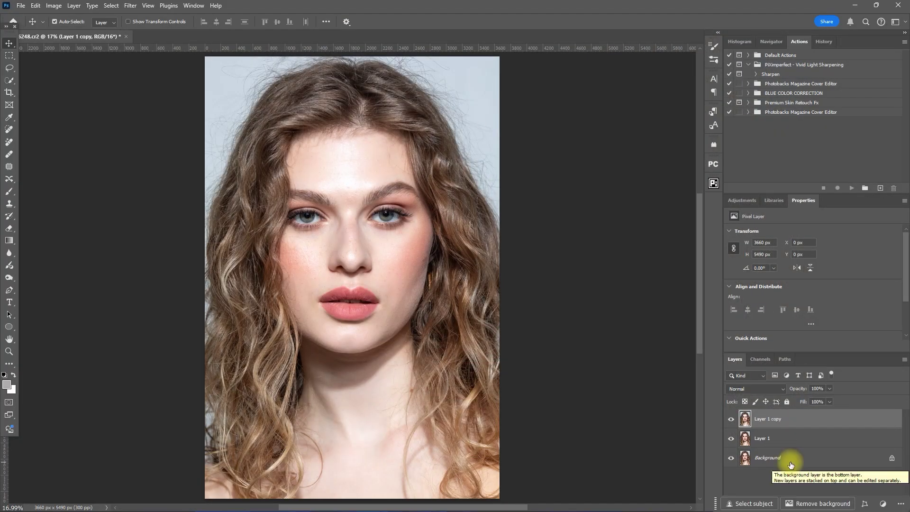
double_click(761, 438)
type("Heal")
key("Return")
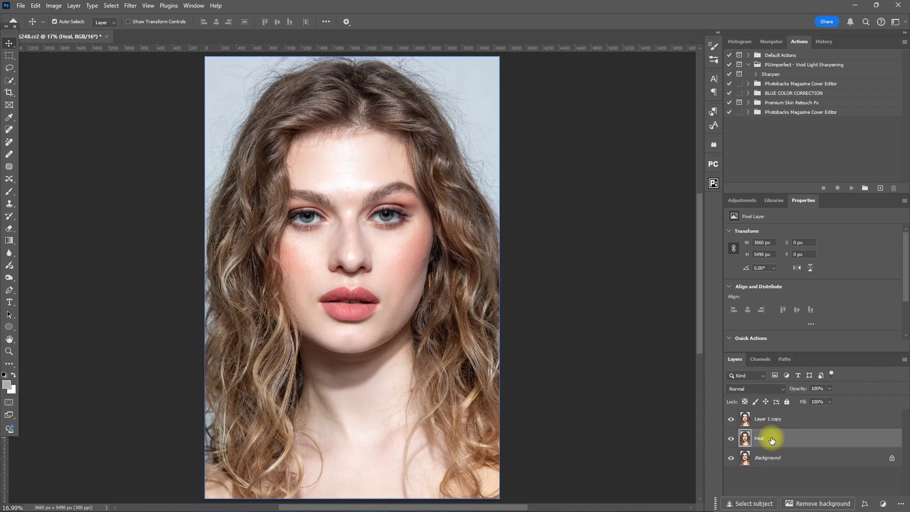
Step: Apply Retouch4me Dodge Burn to Layer 1 copy with Blend at 140 and Soft Light Layer enabled
left_click(770, 419)
left_click(130, 5)
mouse_move(189, 242)
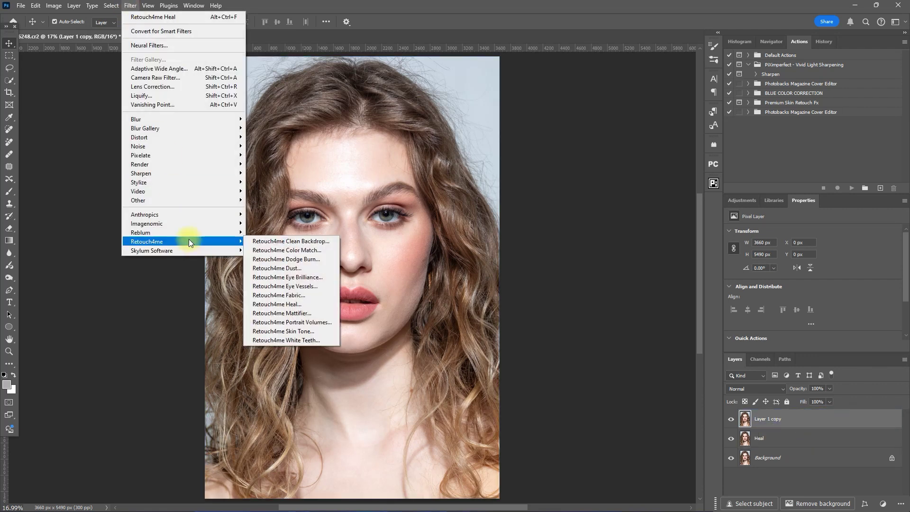
left_click(325, 259)
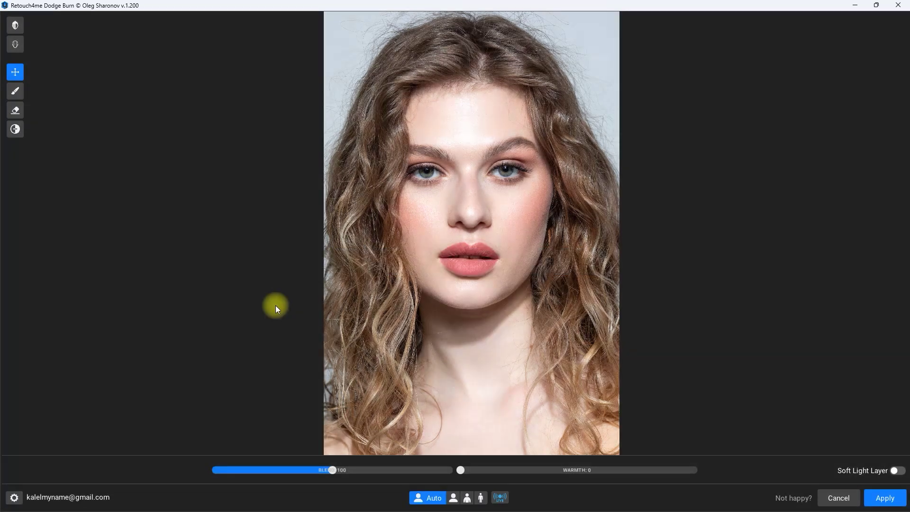
left_click_drag(333, 470, 340, 470)
scroll(588, 222, "up", 3)
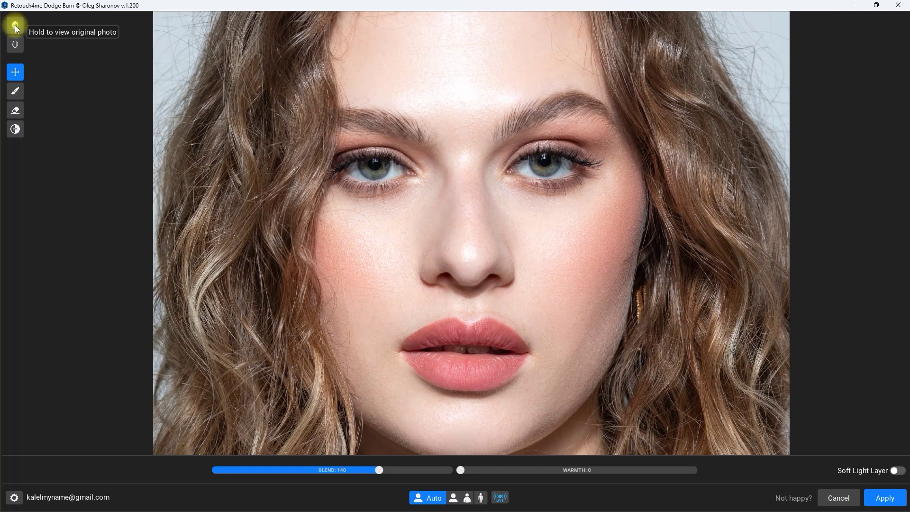
left_click(897, 470)
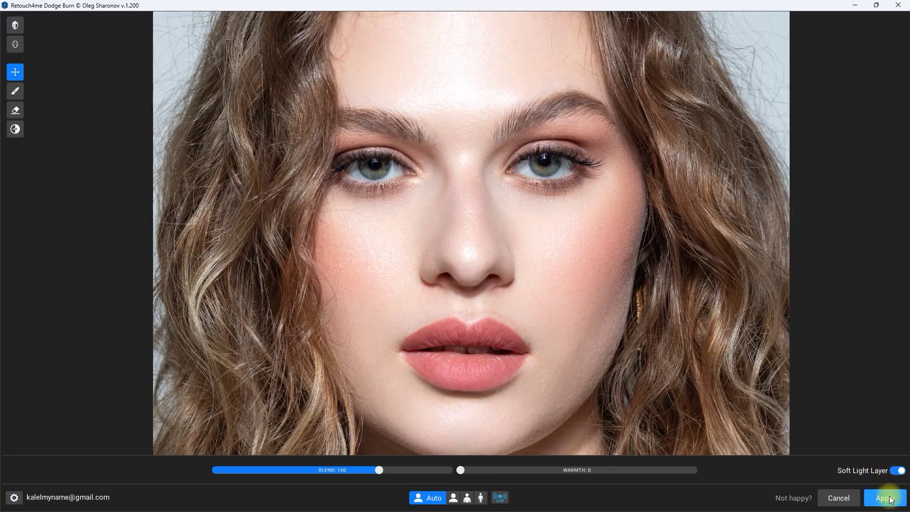
left_click(885, 498)
Step: Set the dodge-and-burn layer's blend mode to Soft Light and rename it Dodge Burn
left_click(783, 392)
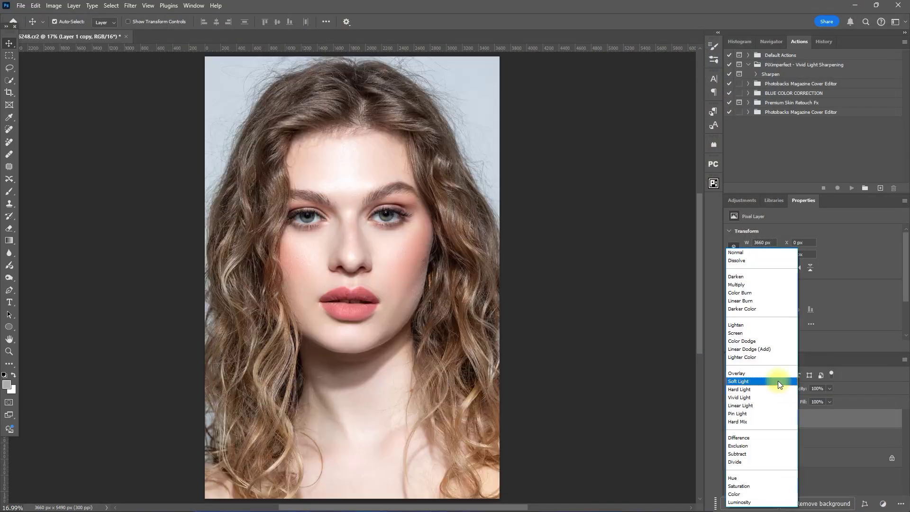
left_click(739, 381)
double_click(779, 420)
type("Dodge Burn")
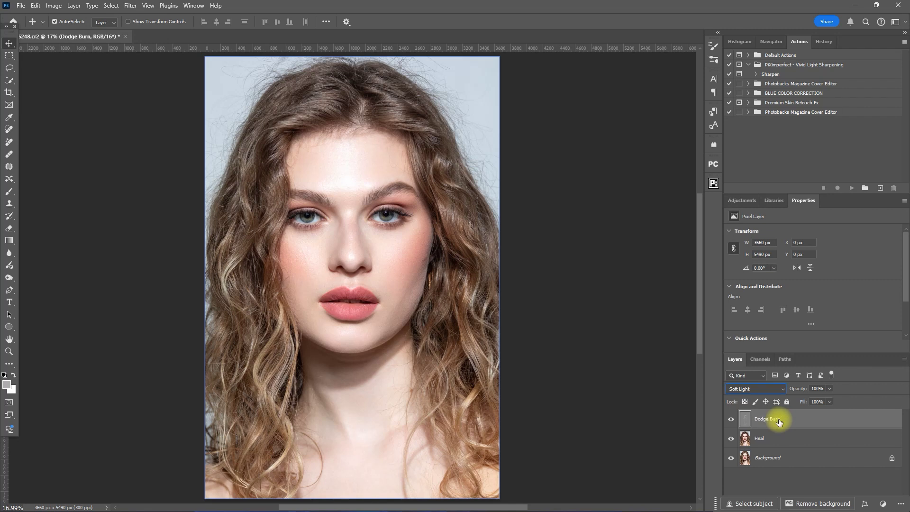
Step: Stamp all visible layers into a new top layer and open Retouch4me Portrait Volumes on it
left_click(816, 479)
key("ctrl+alt+shift+e")
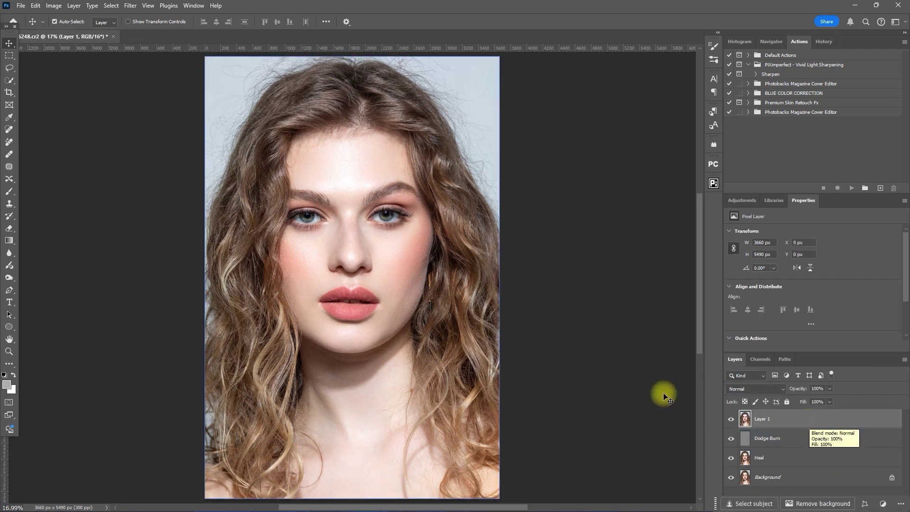
left_click(130, 5)
mouse_move(203, 249)
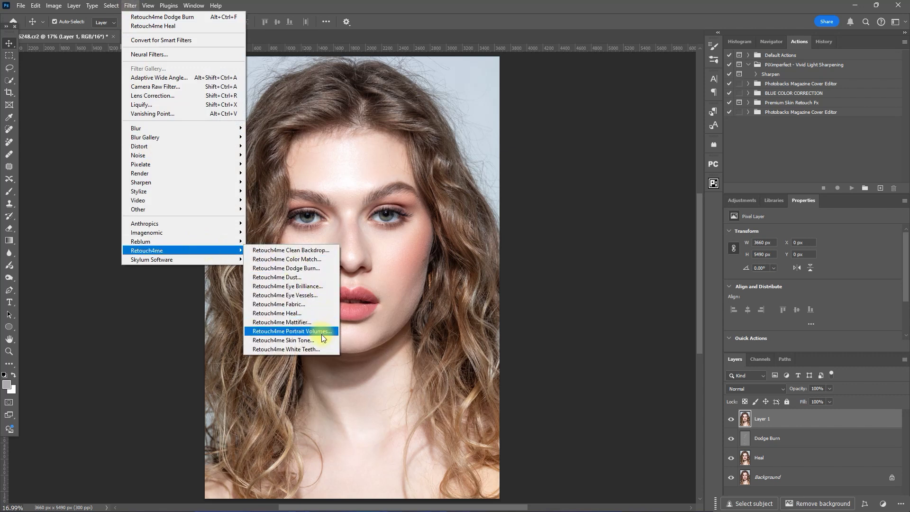
left_click(331, 331)
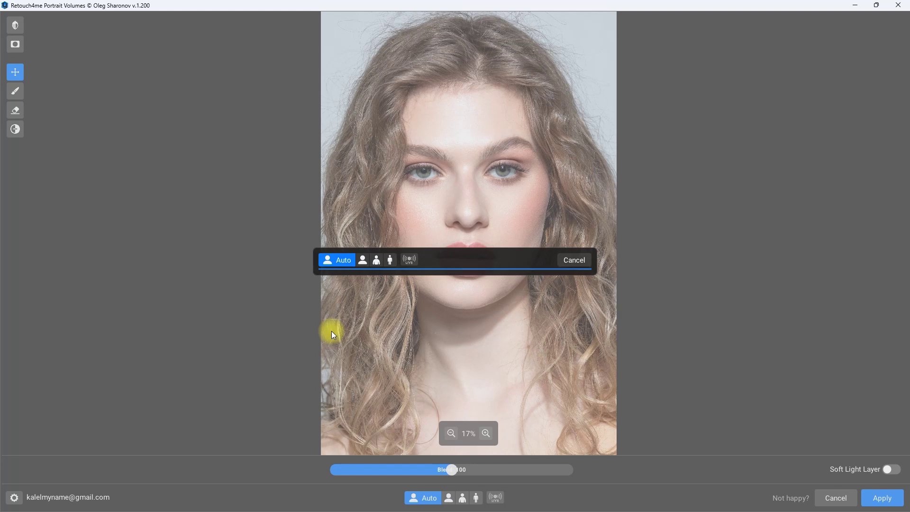
scroll(544, 235, "up", 5)
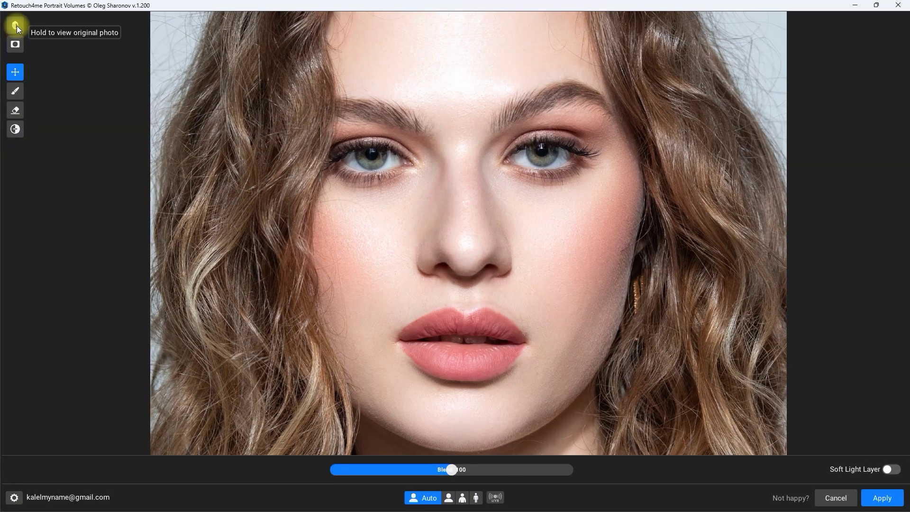
Step: Set the Portrait Volumes Blend to 70, compare with the original photo, and apply it with Soft Light Layer enabled
left_click(450, 470)
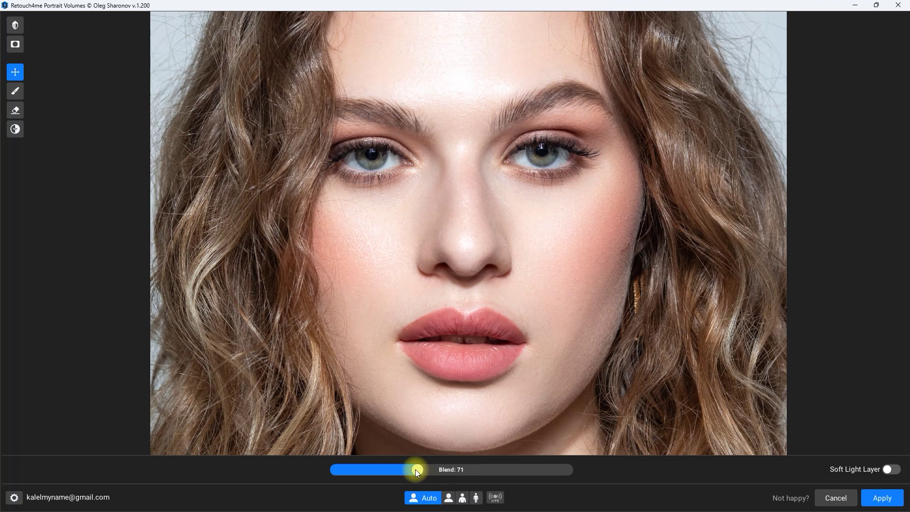
left_click(16, 25)
left_click(15, 25)
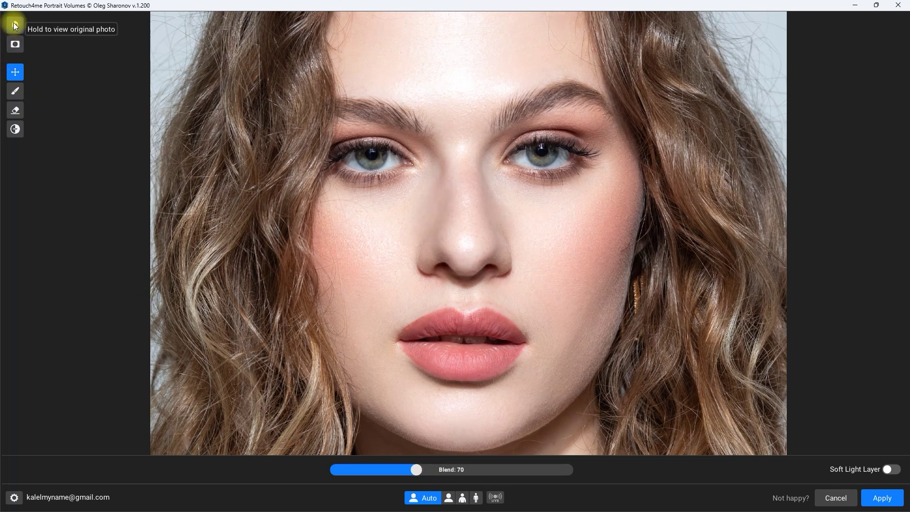
left_click(891, 469)
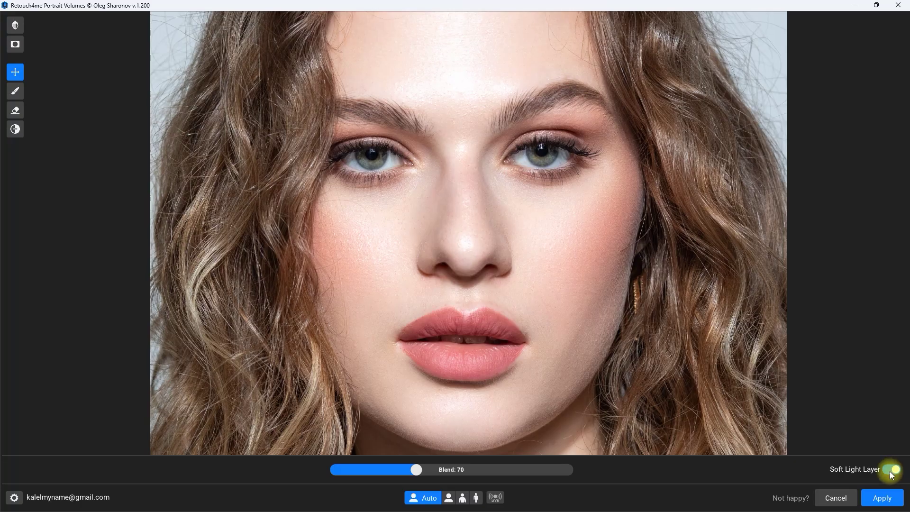
left_click(882, 498)
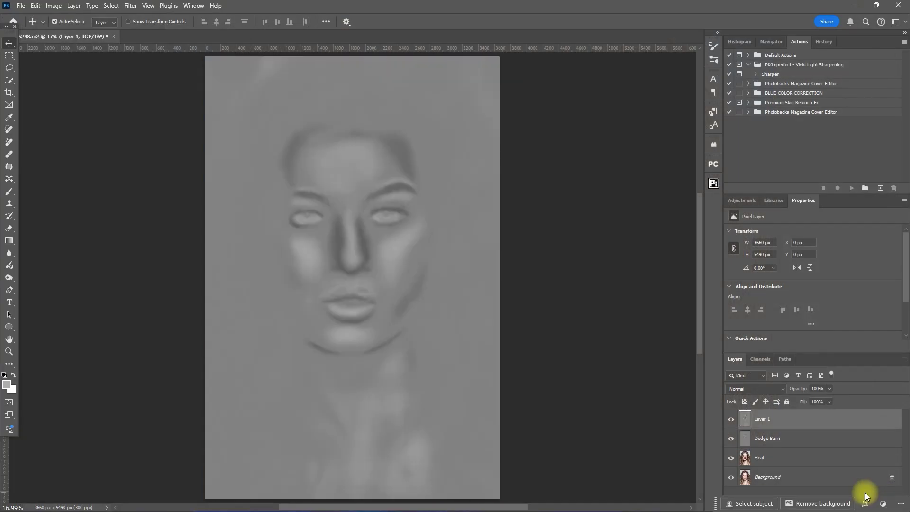
Step: Set the grey volumes layer to Soft Light and stamp all visible layers into a new layer above it
left_click(782, 390)
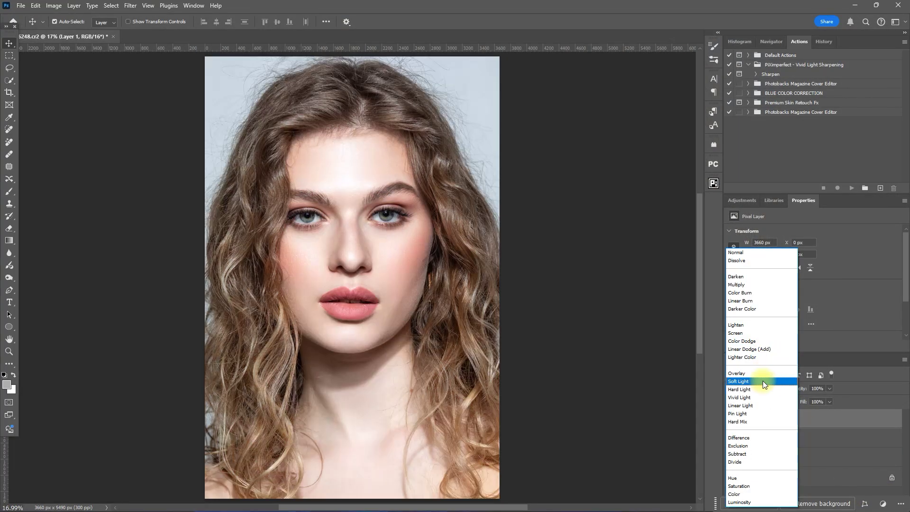
left_click(763, 380)
left_click(764, 494)
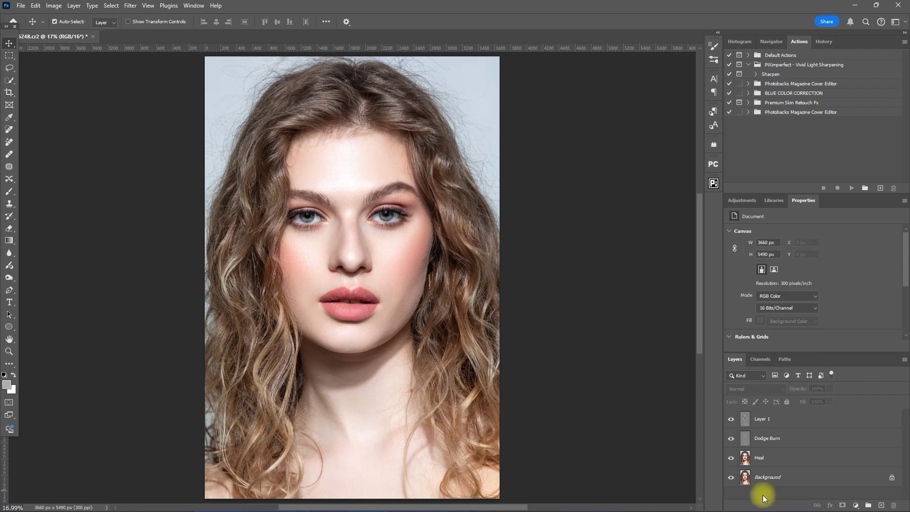
key("ctrl+shift+alt+e")
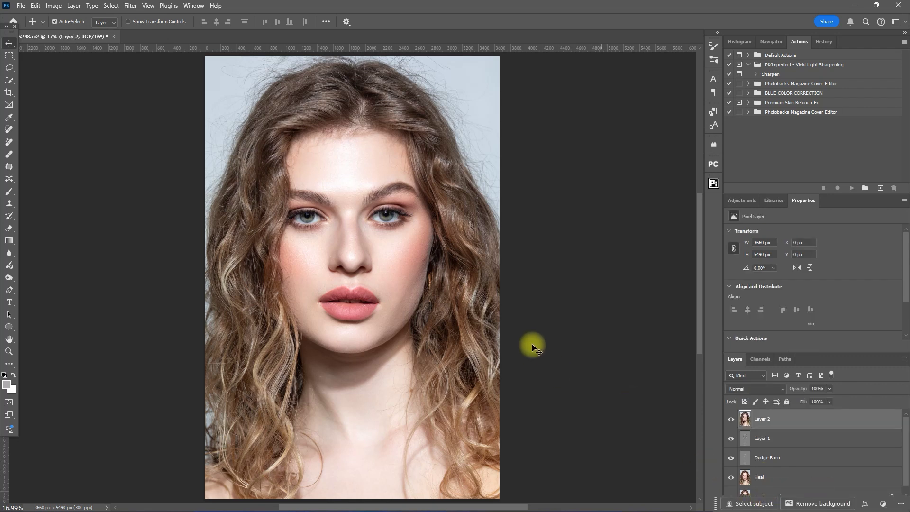
Step: Rename Layer 1 as Volumes and make the merged Layer 2 active
double_click(763, 438)
type("Volumes")
key("Return")
left_click_drag(771, 439, 783, 424)
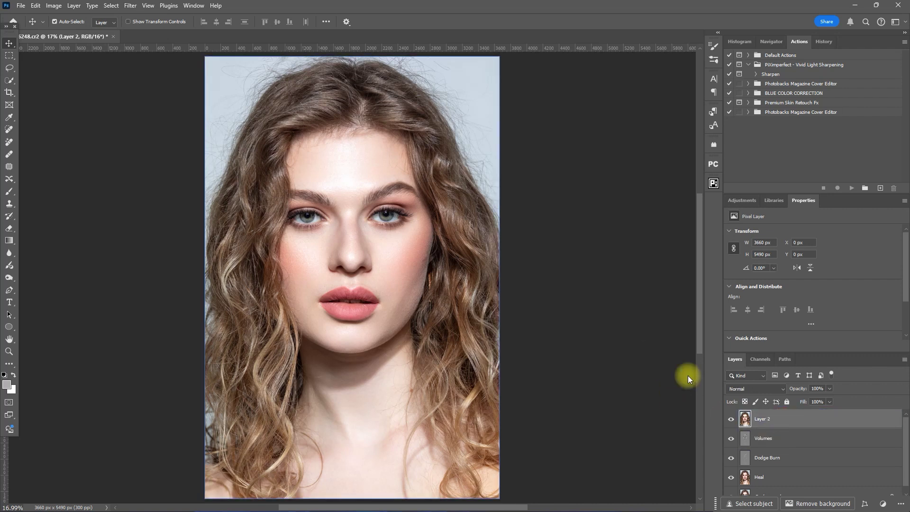
Step: Apply Retouch4me Eye Vessels to Layer 2 with Make Mask enabled and rename the layer Eye Vessels
left_click(131, 6)
mouse_move(218, 260)
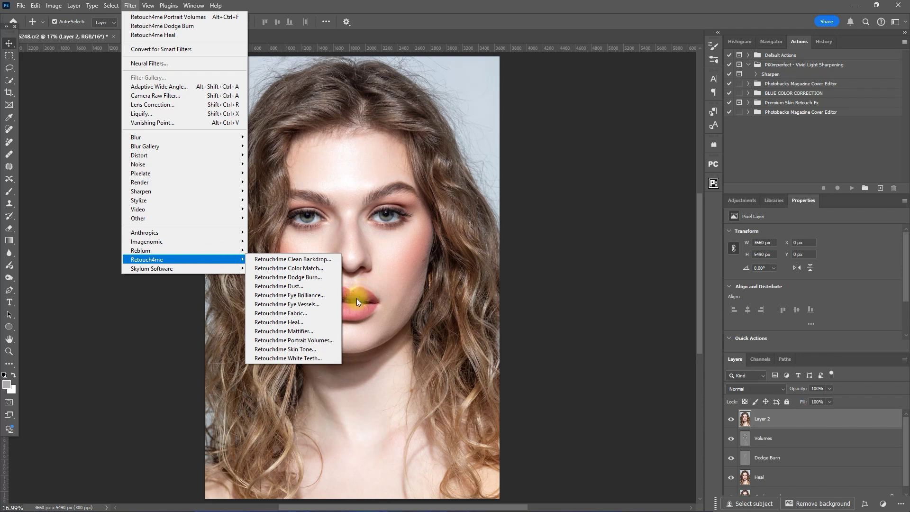
left_click(319, 304)
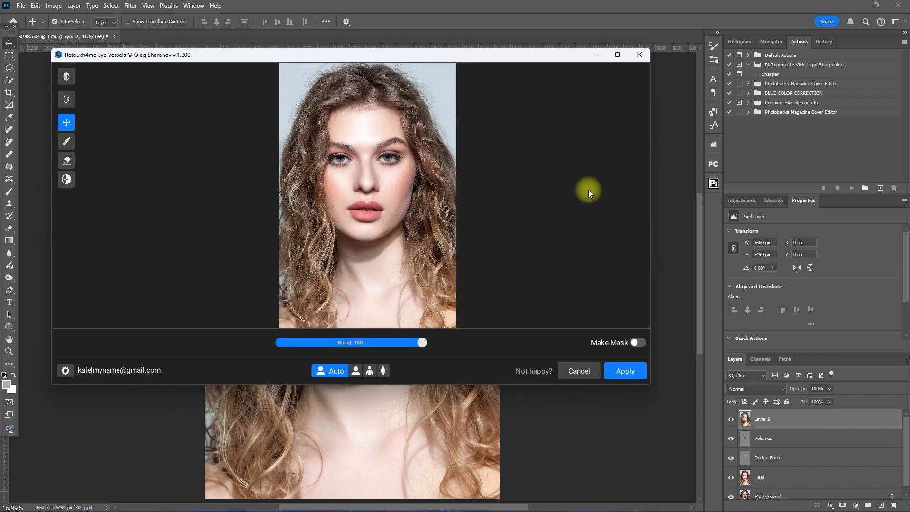
scroll(510, 186, "up", 4)
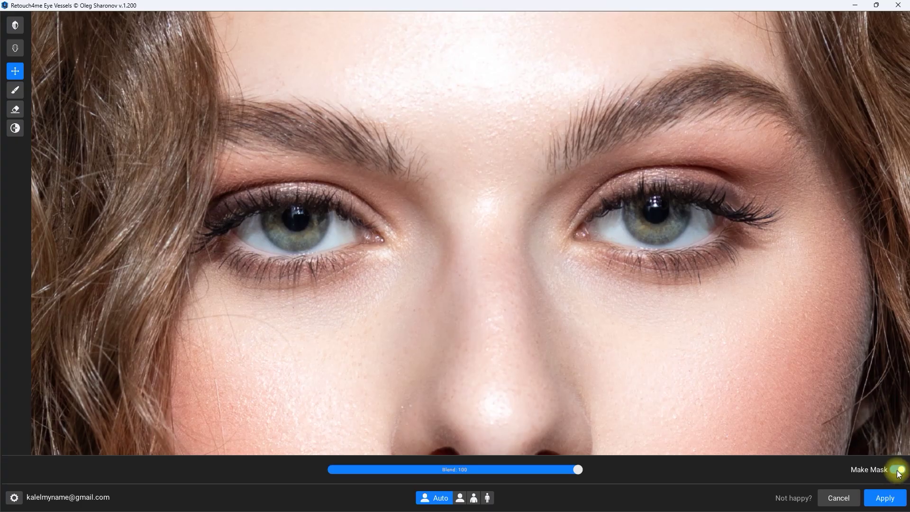
left_click(884, 498)
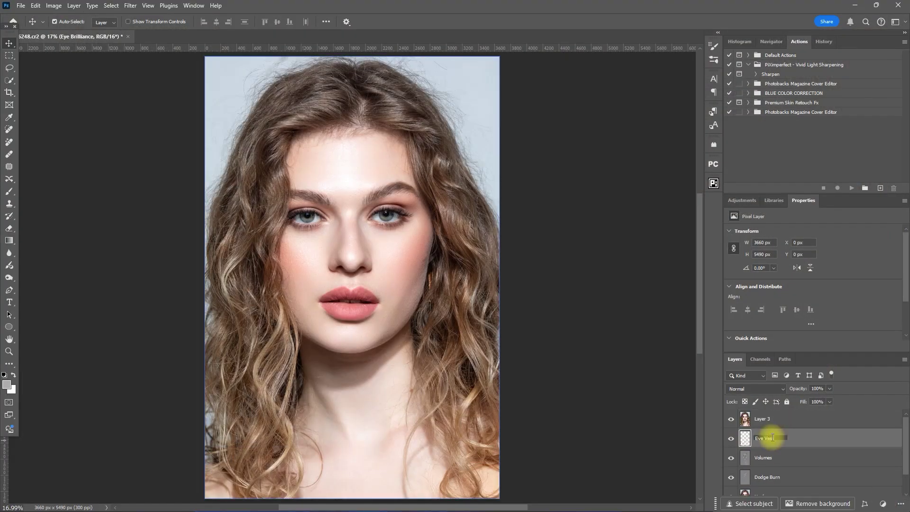
left_click(792, 419)
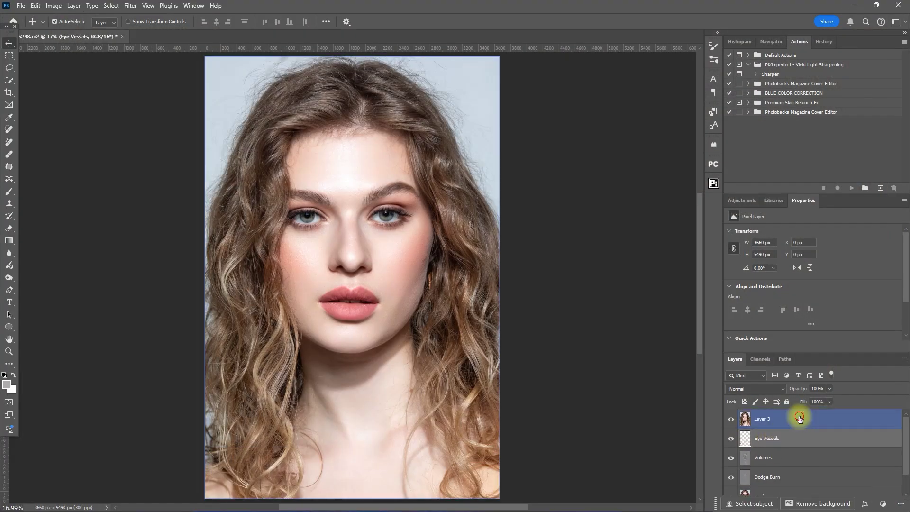
Step: Open Retouch4me Eye Brilliance on Layer 3 and compare the eyes with the original photo
left_click(131, 6)
mouse_move(181, 268)
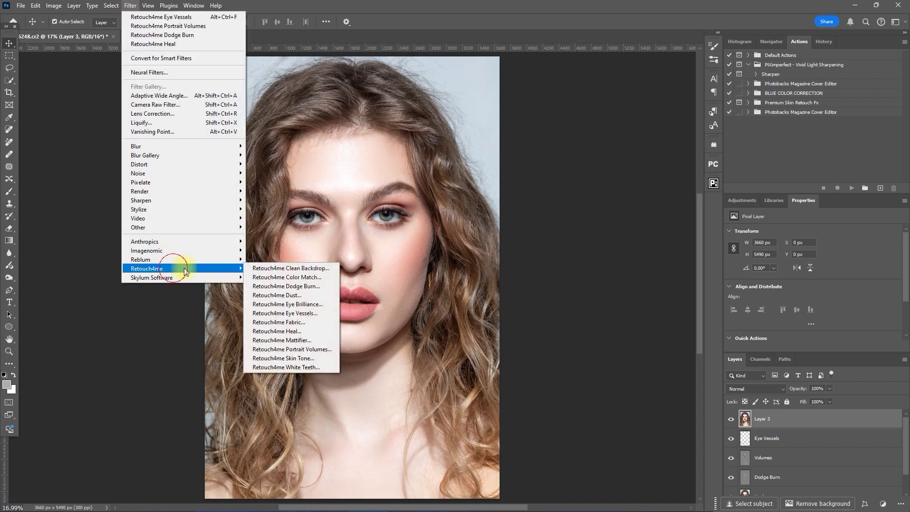
left_click(329, 305)
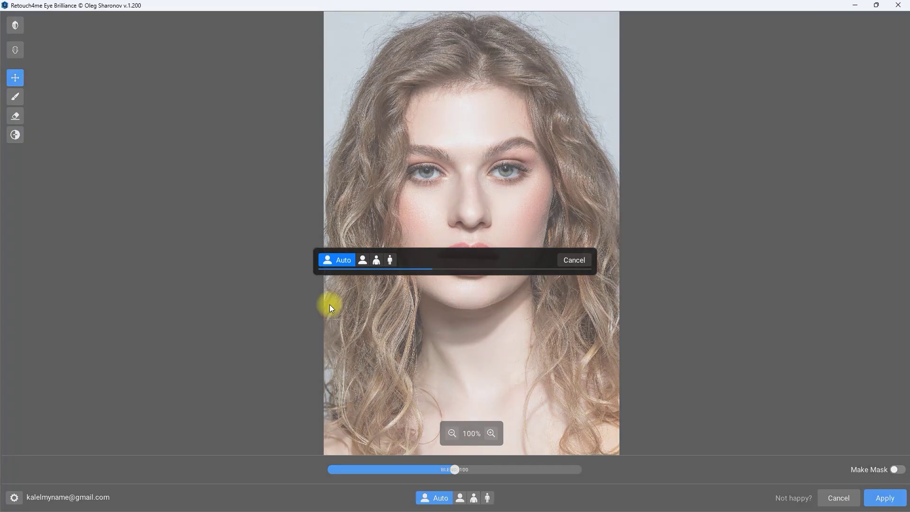
scroll(549, 197, "up", 4)
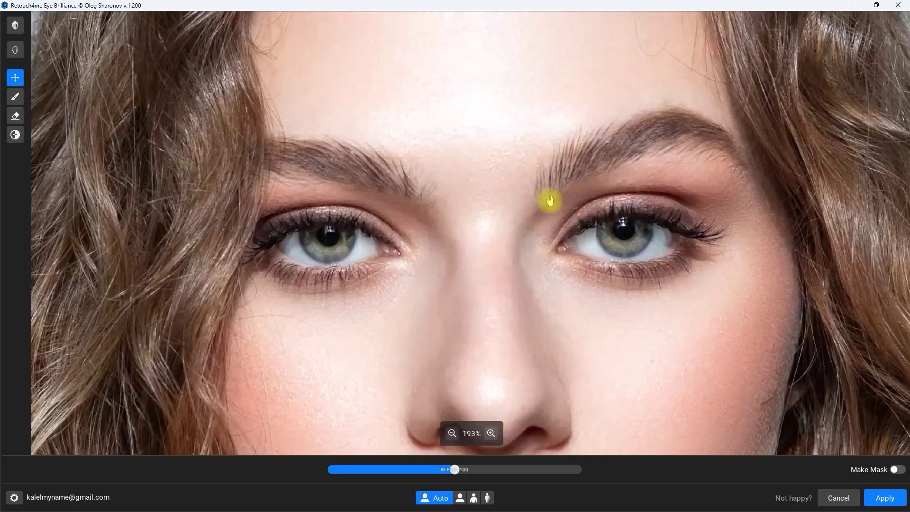
left_click(14, 26)
left_click(14, 26)
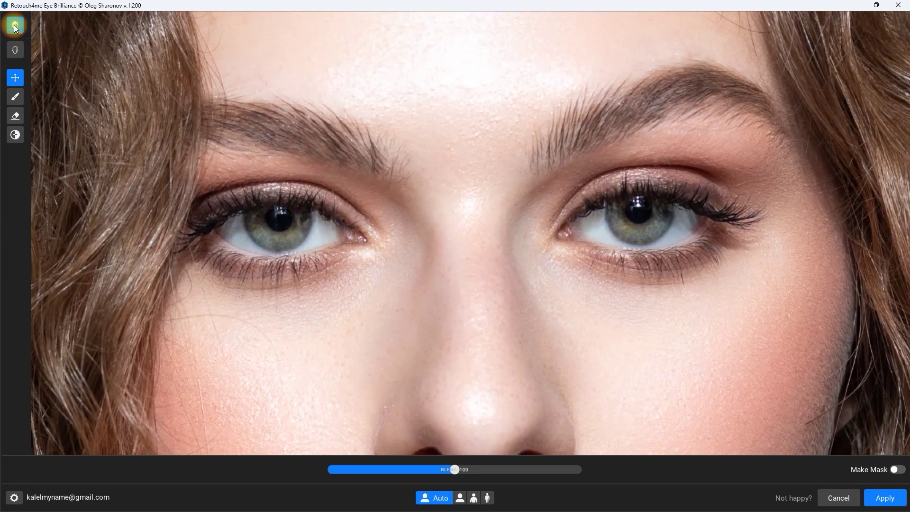
left_click(15, 26)
Step: Adjust the Eye Brilliance Blend amount, recheck against the original, and apply the effect with Make Mask enabled
left_click(445, 470)
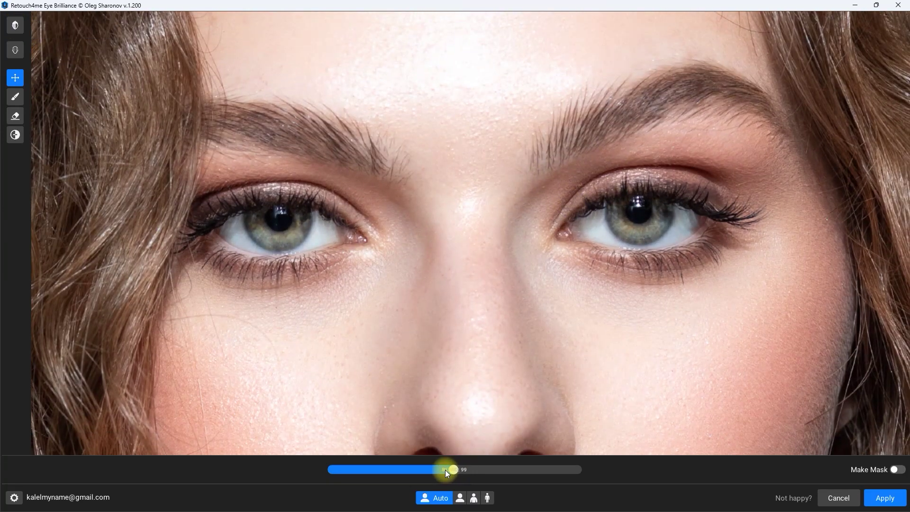
left_click(13, 26)
left_click(14, 26)
left_click(14, 25)
left_click(895, 469)
left_click(886, 498)
Step: Rename Layer 3 as Eye Brilliance and stamp all visible layers into a new layer on top
double_click(767, 419)
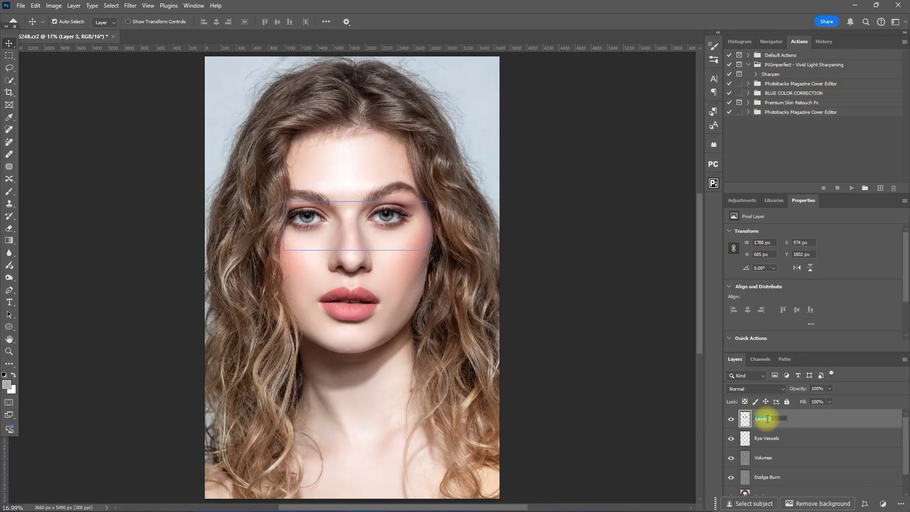
key("Return")
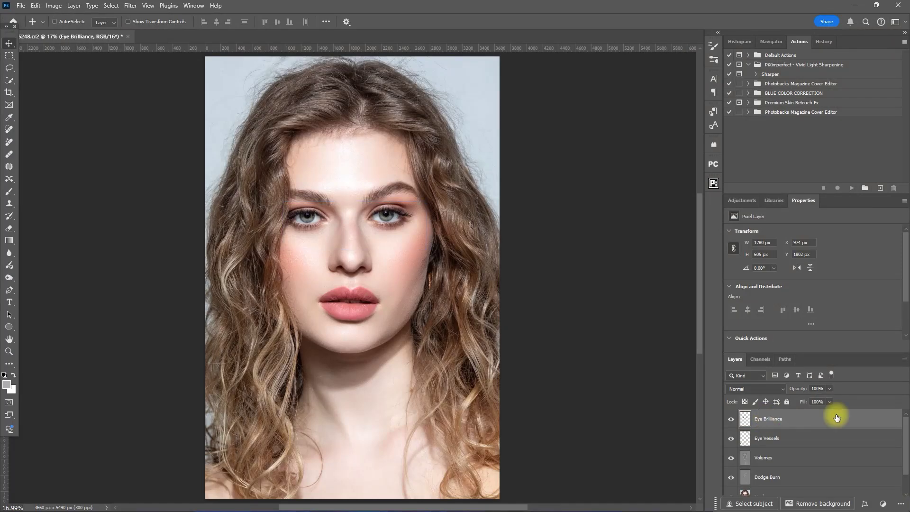
key("ctrl+shift+alt+e")
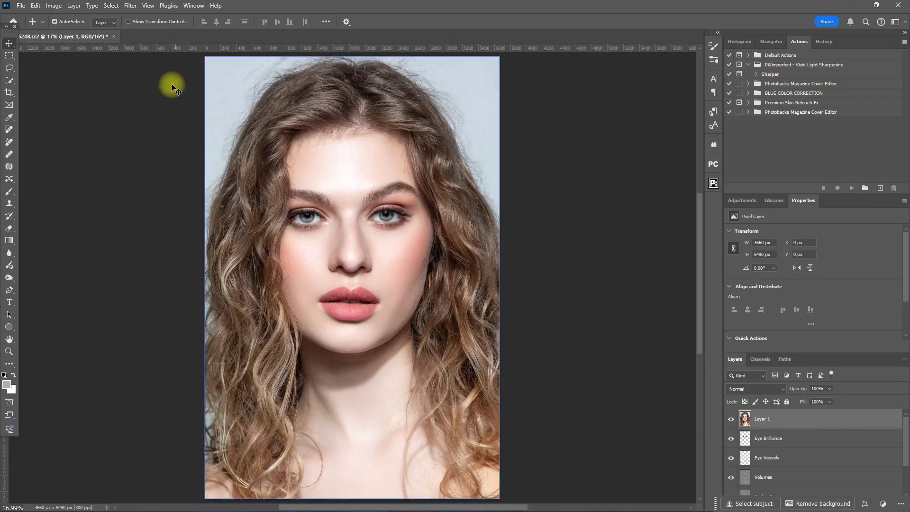
Step: Apply Retouch4me Skin Tone to the merged Layer 1 with Blend at 22 and Soft Light Layer enabled
left_click(131, 5)
mouse_move(204, 280)
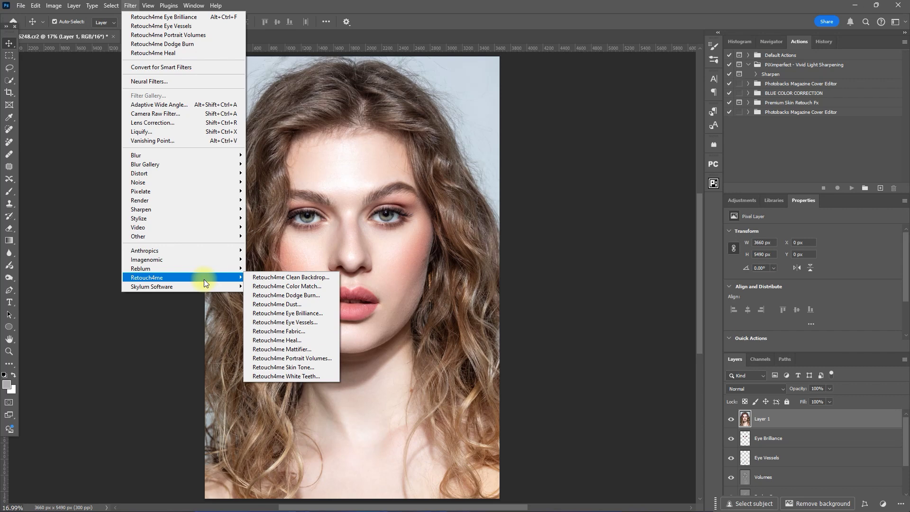
left_click(285, 367)
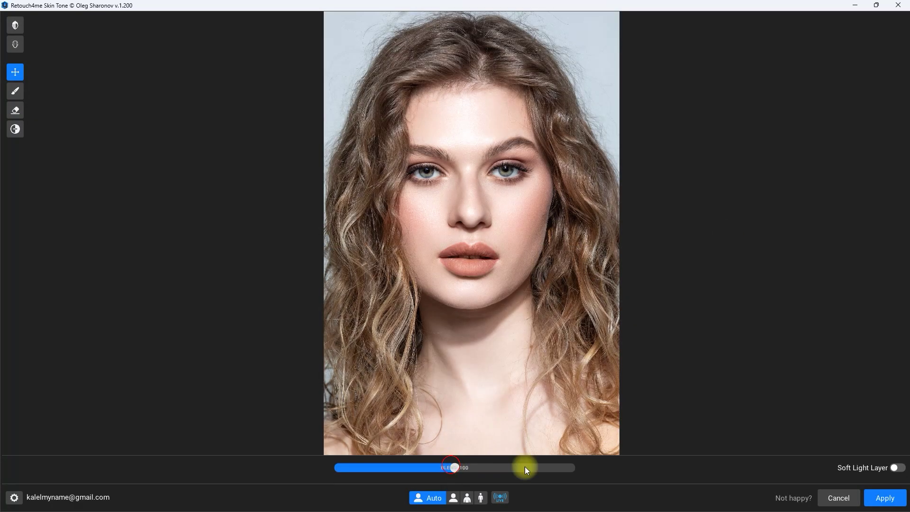
left_click_drag(525, 468, 311, 467)
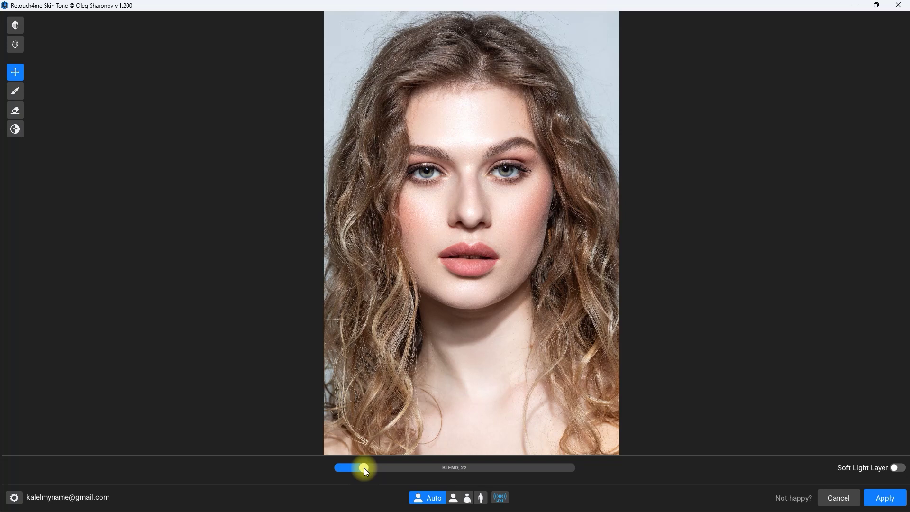
left_click(896, 467)
left_click(885, 498)
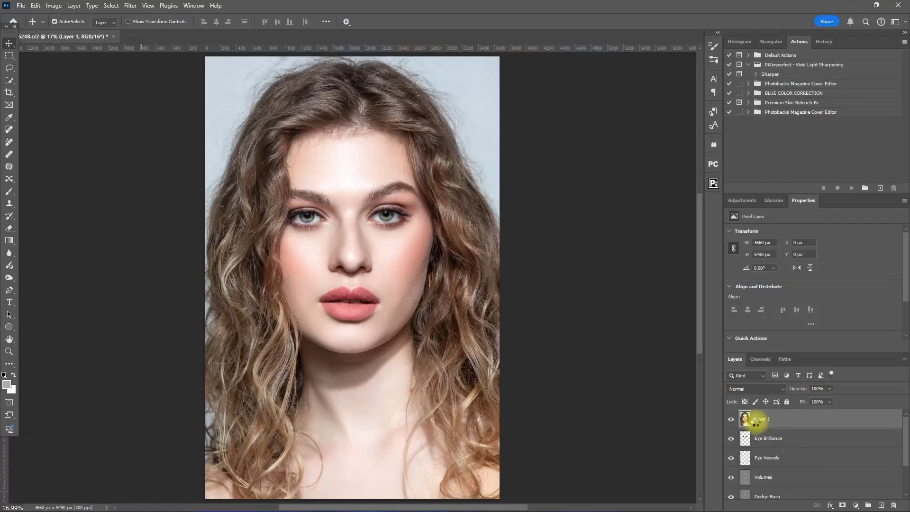
Step: Set the blend mode of Layer 1 to Soft Light and rename the layer as Skin Tone
left_click(783, 388)
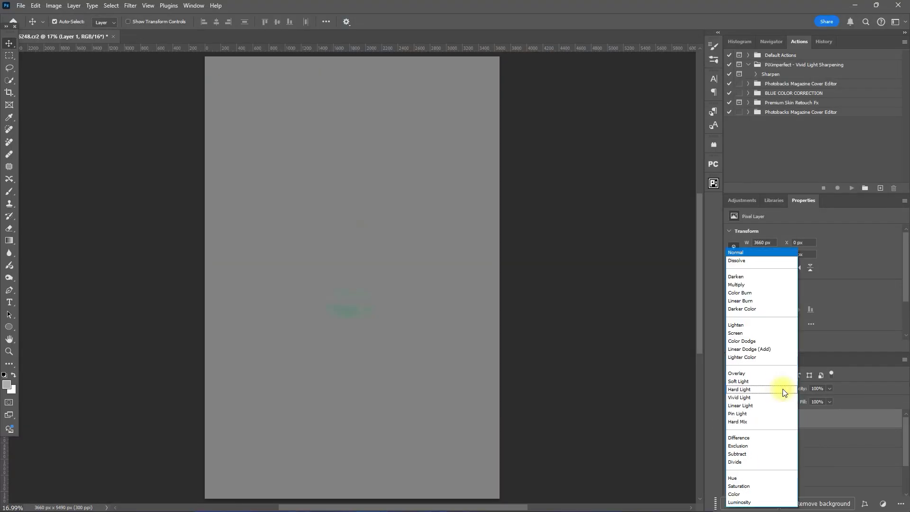
left_click(751, 382)
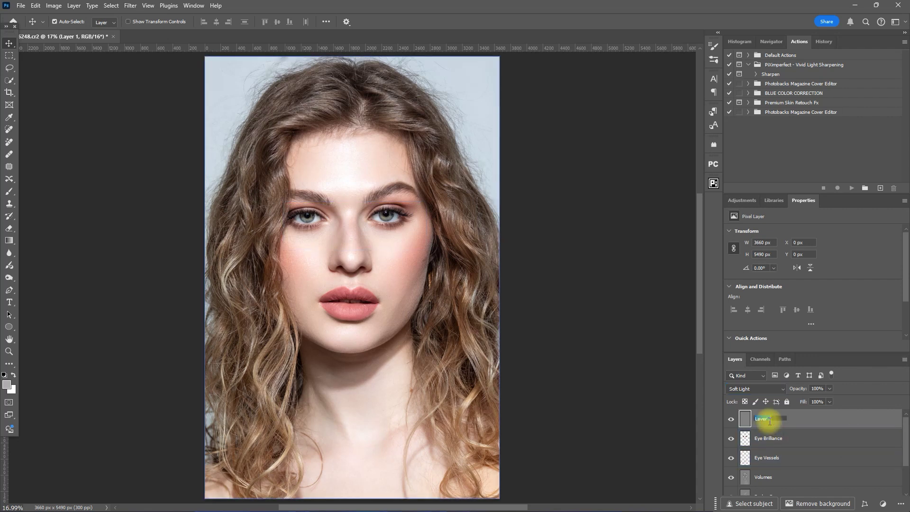
key("Return")
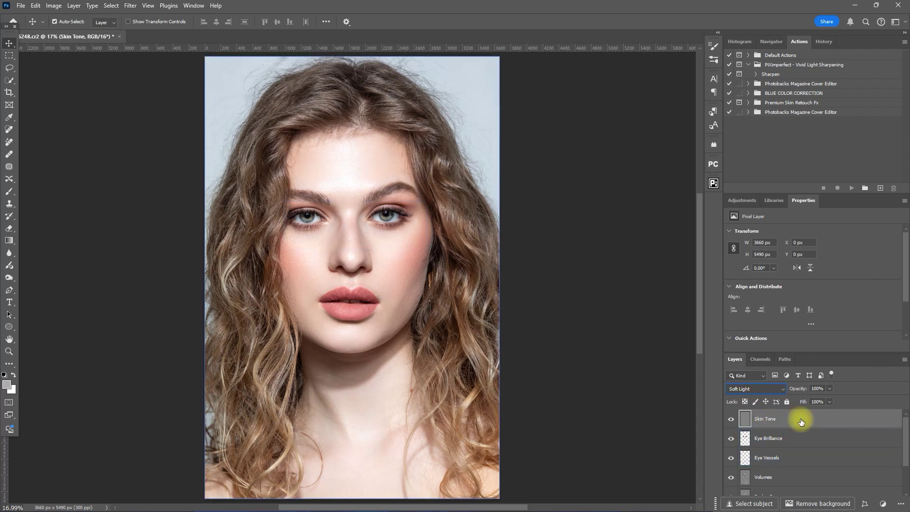
Step: Stamp all visible layers into a new layer on top and open Retouch4me Mattifier on it, centred on the face
key("ctrl+alt+shift+e")
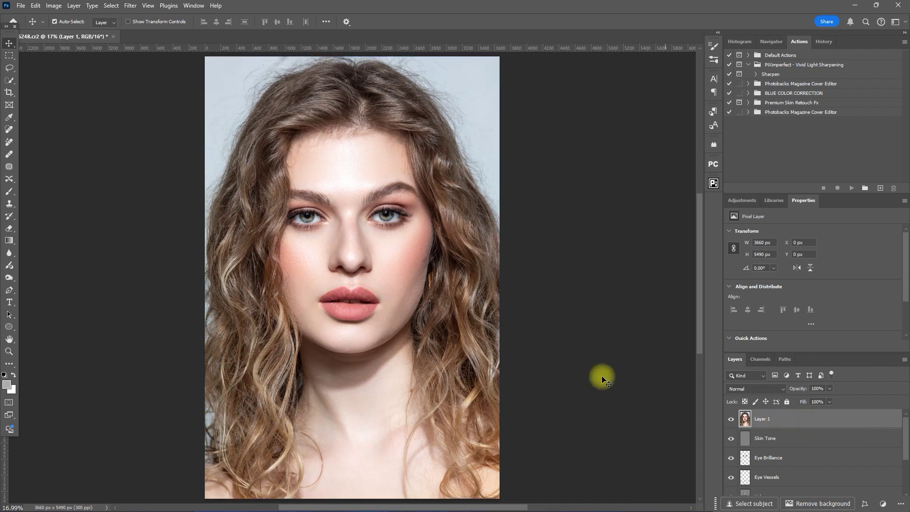
left_click(130, 5)
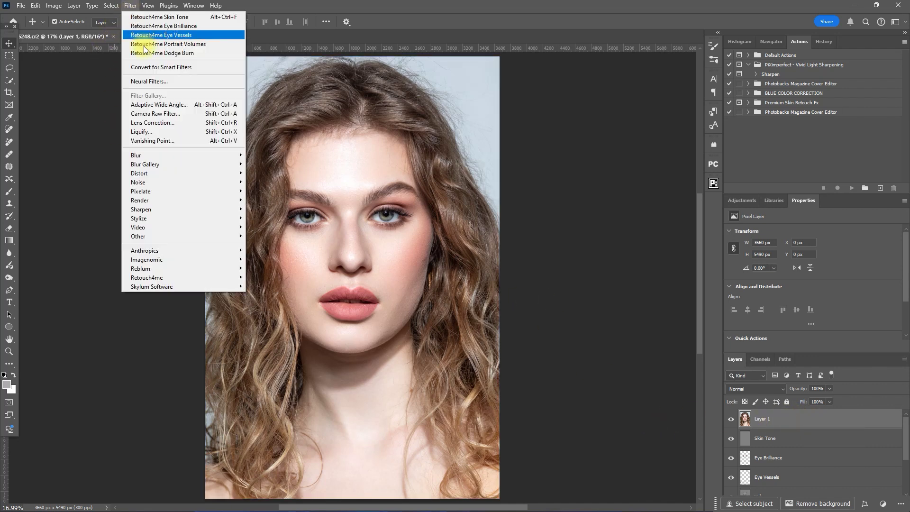
mouse_move(208, 276)
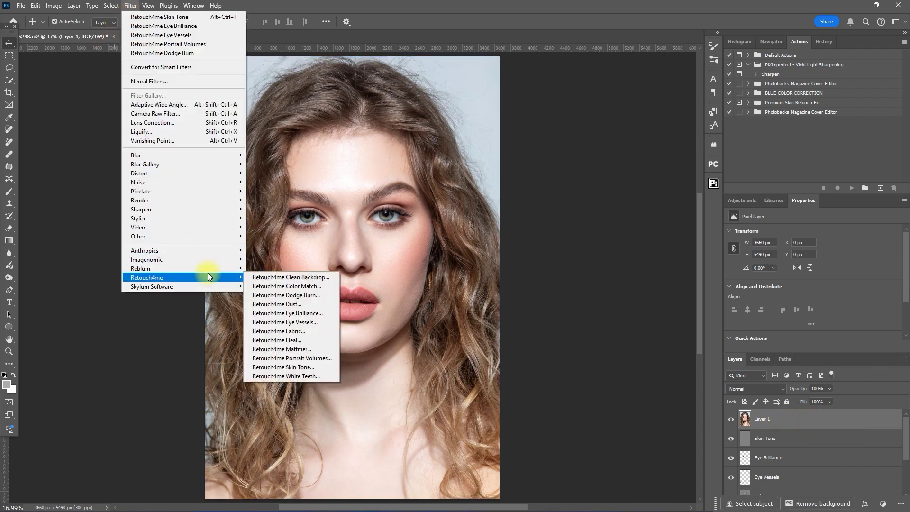
left_click(315, 349)
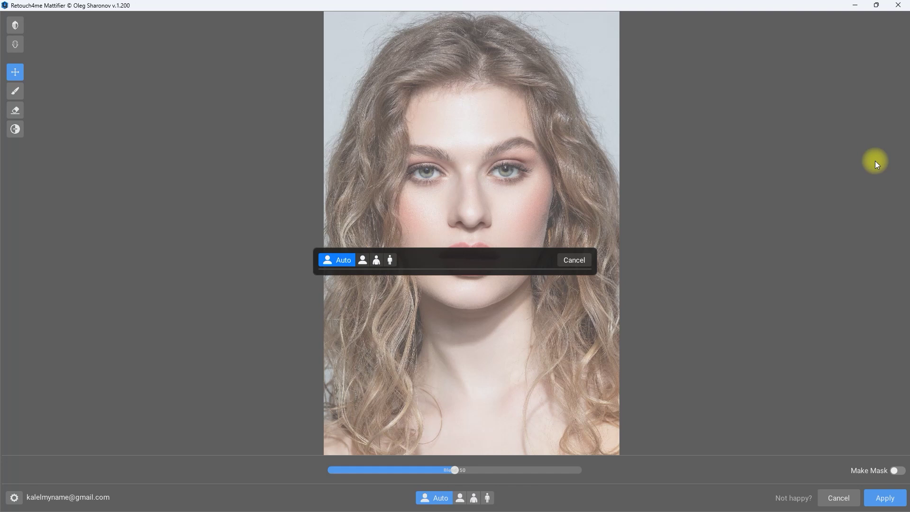
scroll(507, 190, "up", 4)
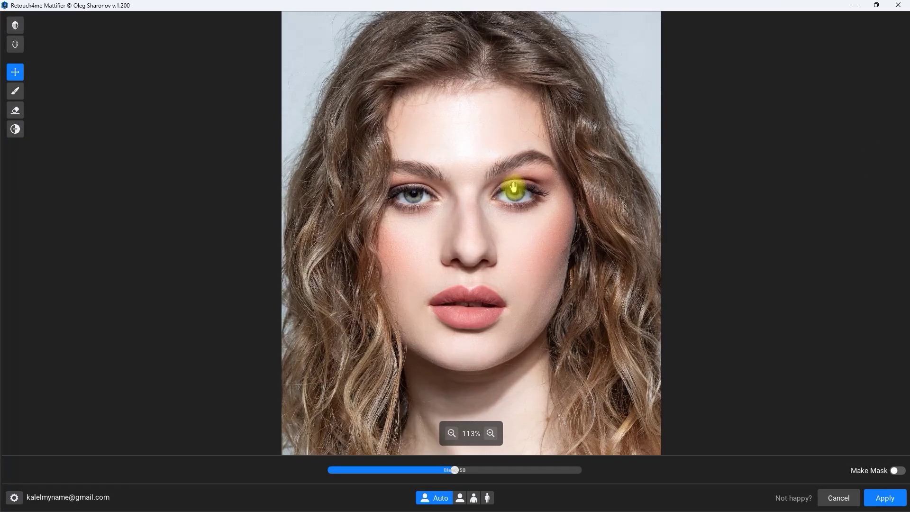
scroll(515, 188, "up", 1)
left_click_drag(522, 191, 524, 230)
Step: Try the Mattifier Blend at its maximum and compare the face repeatedly with the original photo
left_click_drag(455, 471, 646, 485)
left_click(18, 26)
left_click(19, 27)
left_click(19, 27)
left_click(19, 27)
left_click(19, 28)
left_click(19, 27)
left_click(19, 28)
Step: Apply Mattifier with Blend at 50 and Make Mask enabled, and rename Layer 1 as Mattifier
left_click_drag(578, 470, 467, 475)
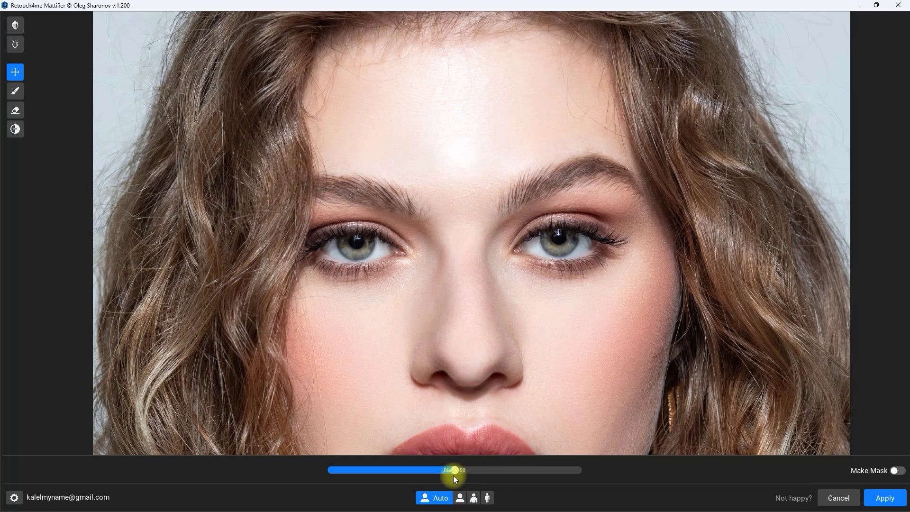
left_click(897, 471)
left_click(885, 497)
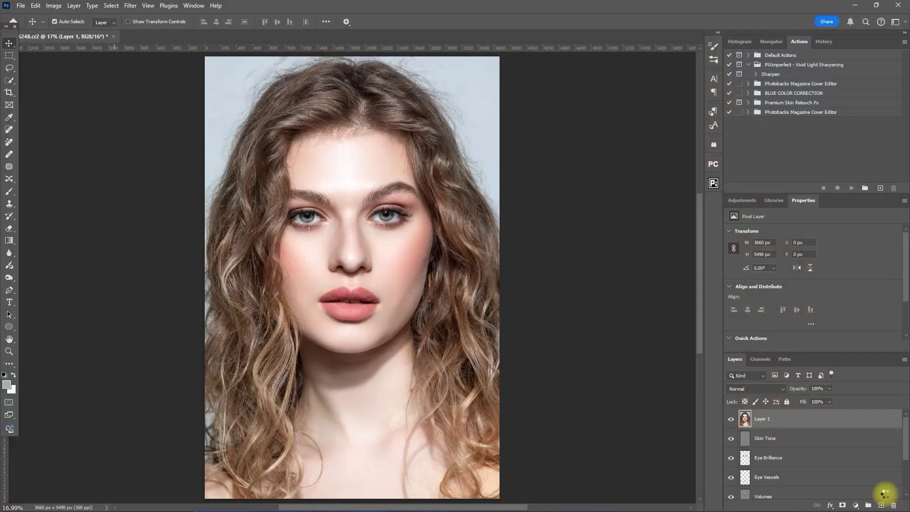
left_click(769, 420)
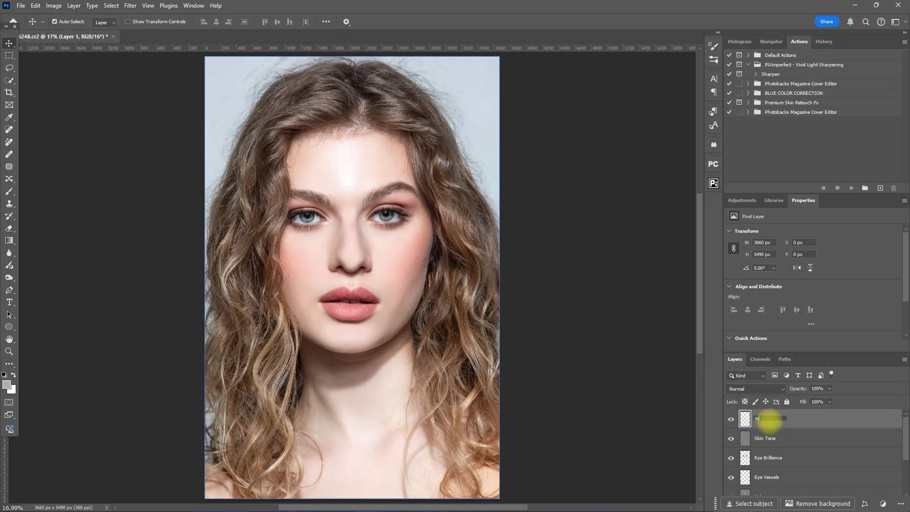
key("Return")
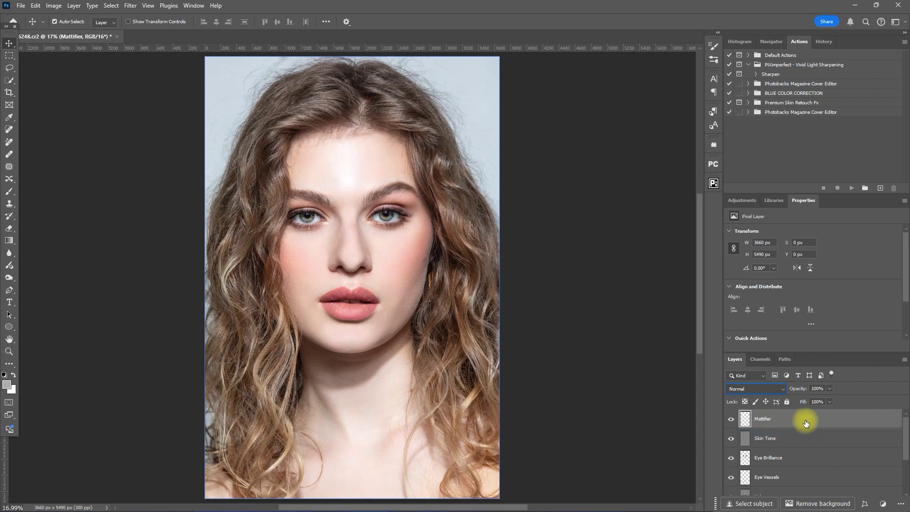
Step: Group all layers from Mattifier down to Heal and name the group Retouch4Me
scroll(807, 426, "down", 3)
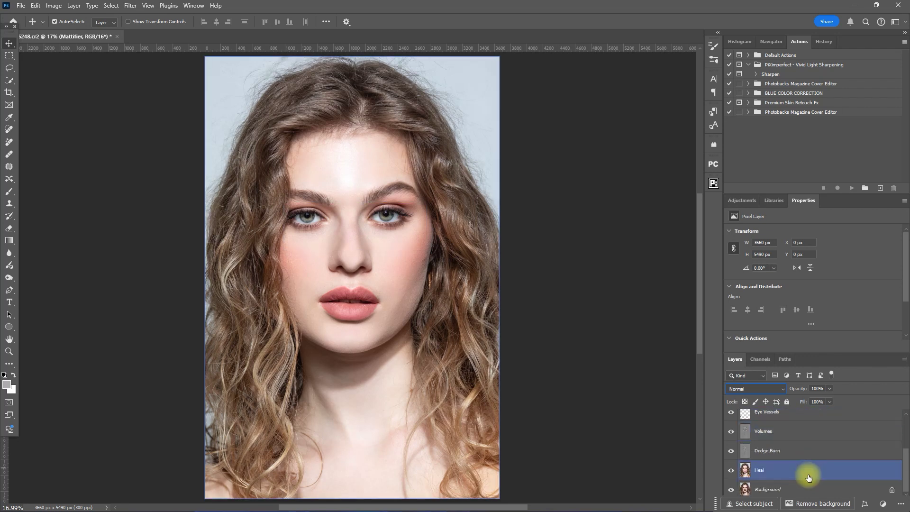
left_click(808, 476, "shift")
key("ctrl+g")
double_click(772, 414)
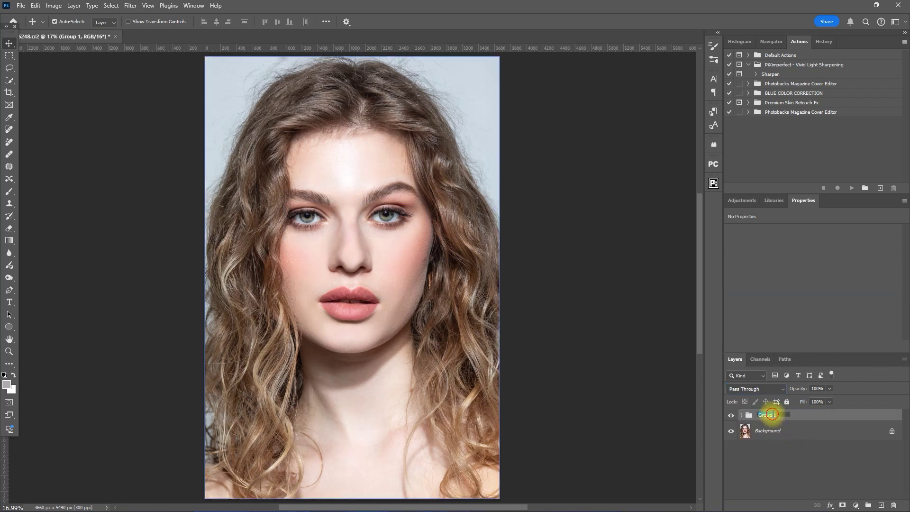
type("Retouch4Me")
key("Return")
Step: Compare the whole portrait before and after retouching by switching the Retouch4Me group's visibility
left_click(731, 415)
left_click(755, 491)
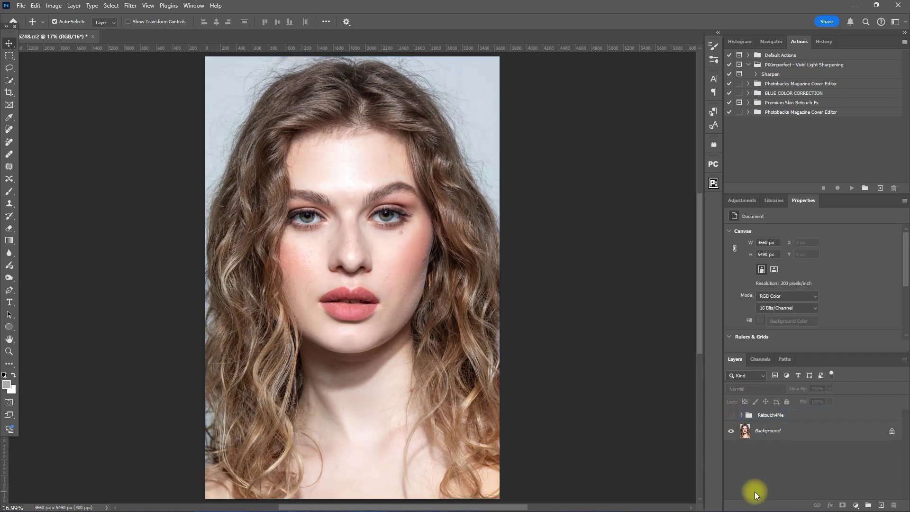
left_click(731, 415)
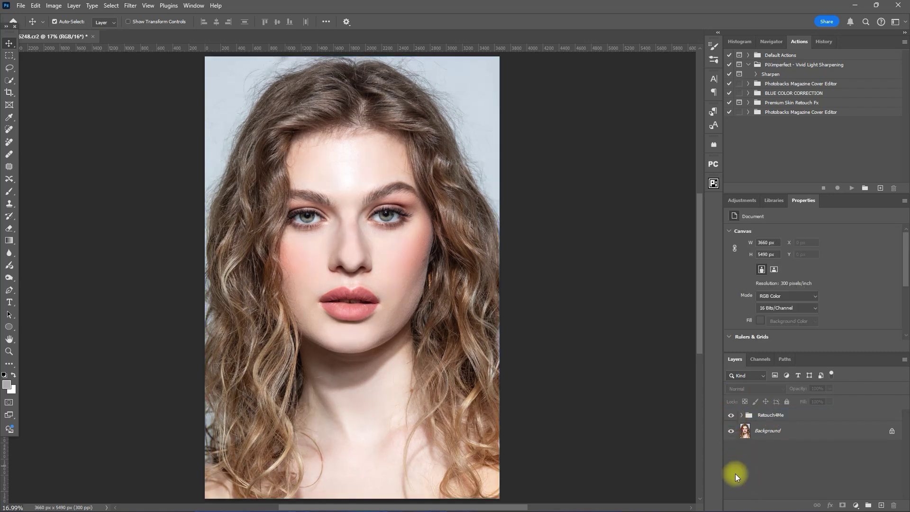
left_click(731, 415)
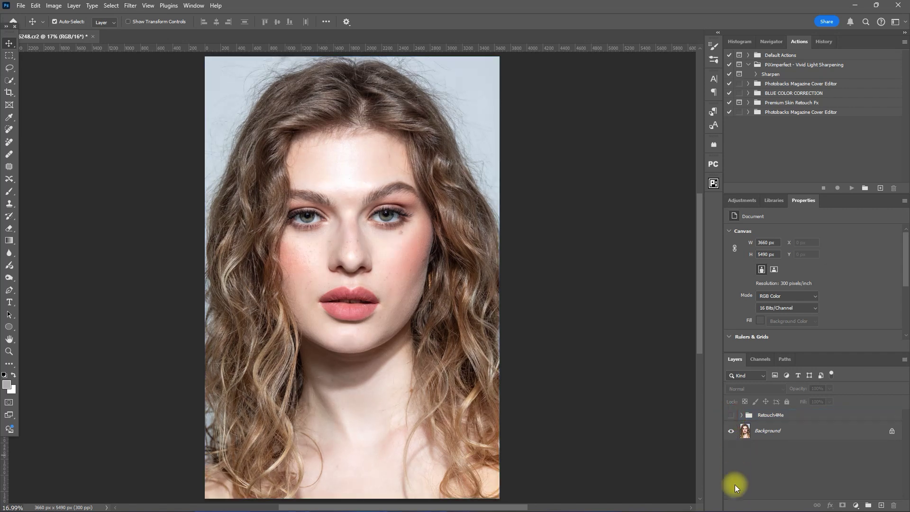
left_click(731, 415)
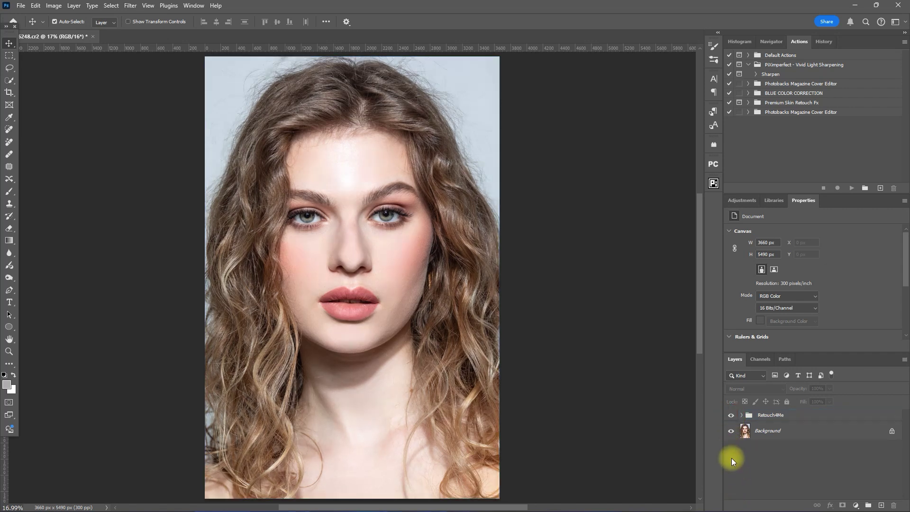
left_click(731, 415)
left_click(732, 416)
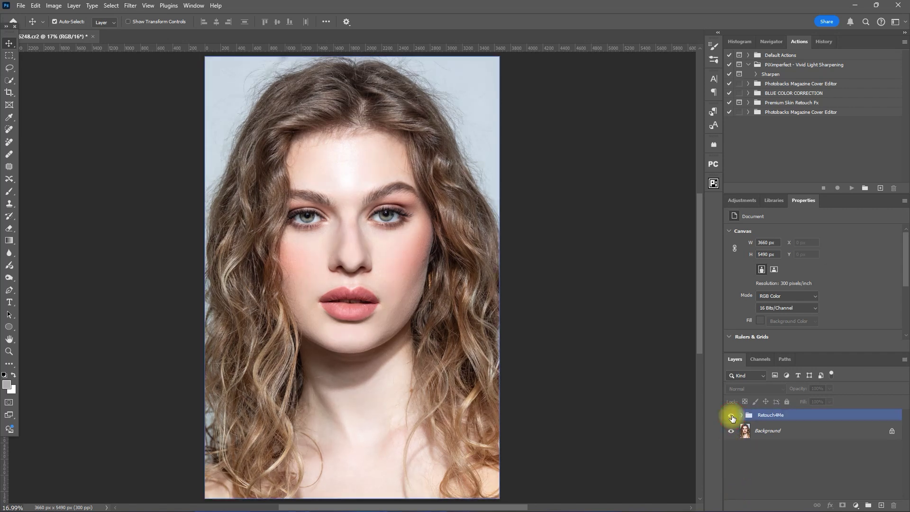
left_click(732, 416)
Step: Examine the eyes, skin and lips up close with the Retouch4Me group hidden and shown
scroll(441, 357, "up", 5)
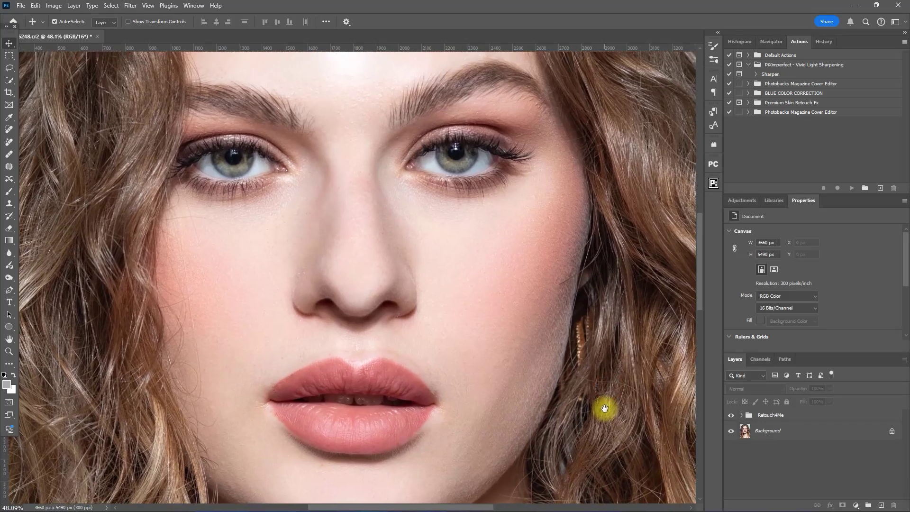
key("ctrl+z")
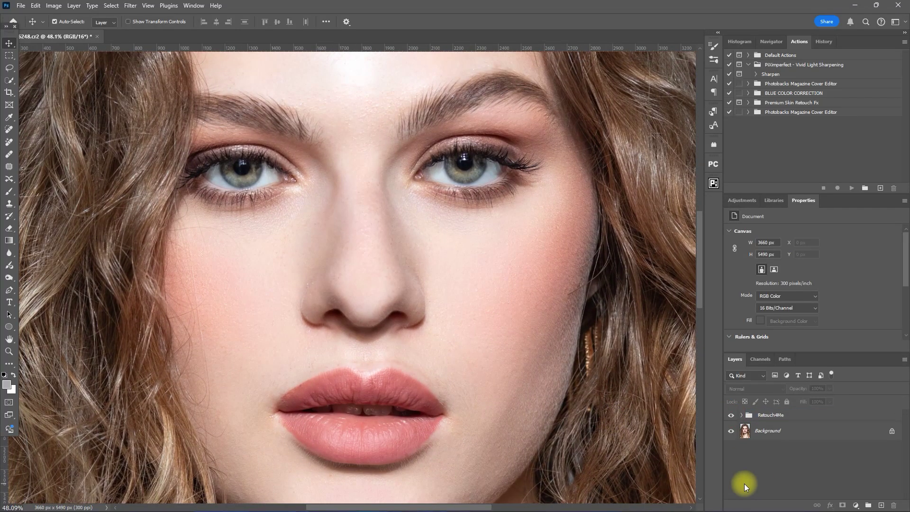
key("ctrl+shift+z")
key("ctrl+z")
left_click(730, 416)
left_click(731, 416)
left_click(730, 416)
left_click(731, 416)
left_click(730, 415)
left_click(731, 415)
left_click(731, 416)
left_click(731, 415)
left_click(765, 476)
key("ctrl+0")
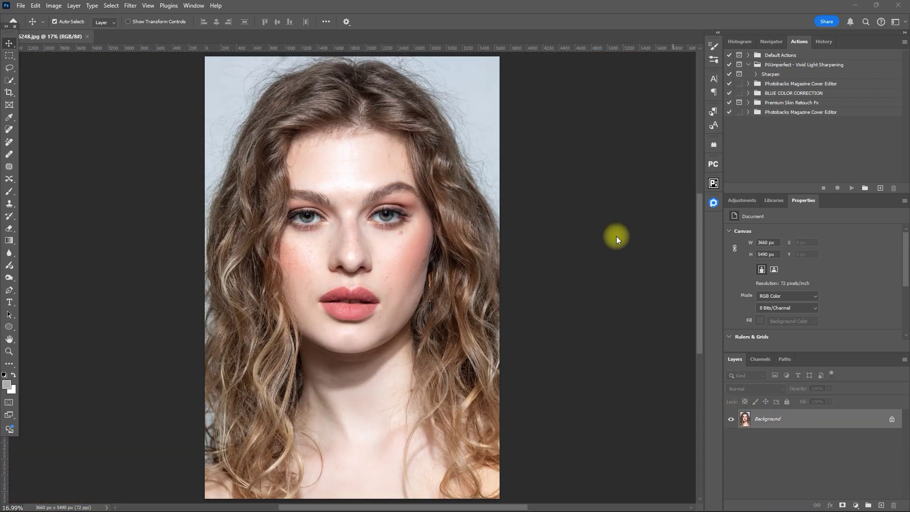
Step: Open the Retouch4me Panel plugin for the unretouched JPG version of the portrait
left_click(715, 203)
left_click(715, 207)
left_click(169, 6)
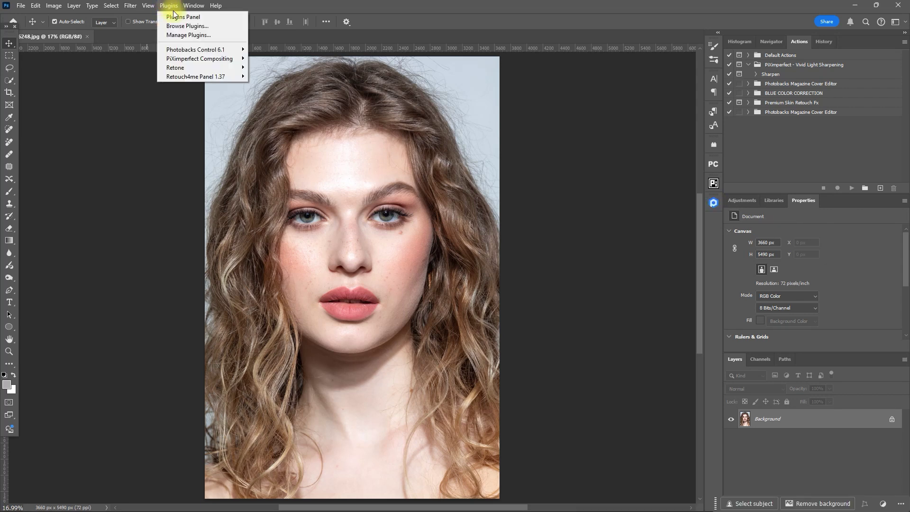
mouse_move(235, 76)
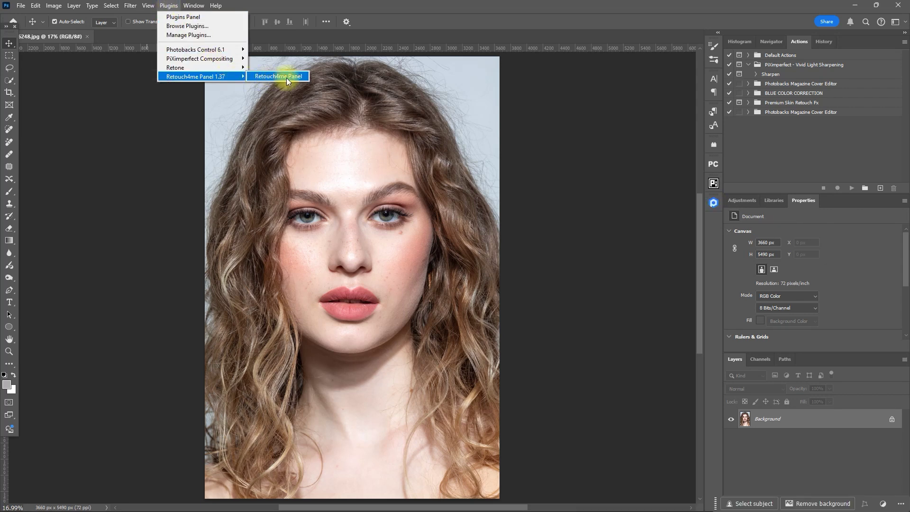
left_click(305, 78)
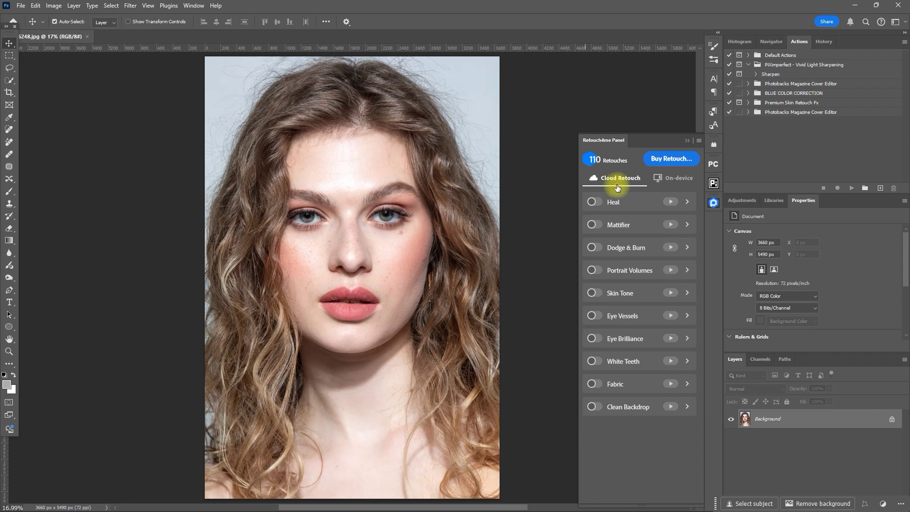
Step: Run a Cloud Retouch with Heal, Mattifier, Dodge & Burn, Portrait Volumes, Skin Tone, Eye Vessels and Eye Brilliance enabled, agreeing to send the photo
left_click(596, 201)
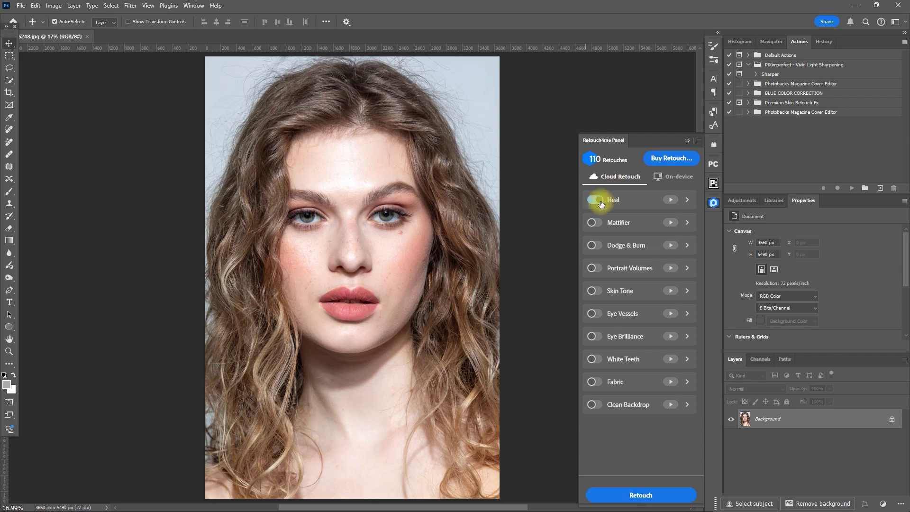
left_click(600, 227)
left_click(599, 246)
left_click(601, 269)
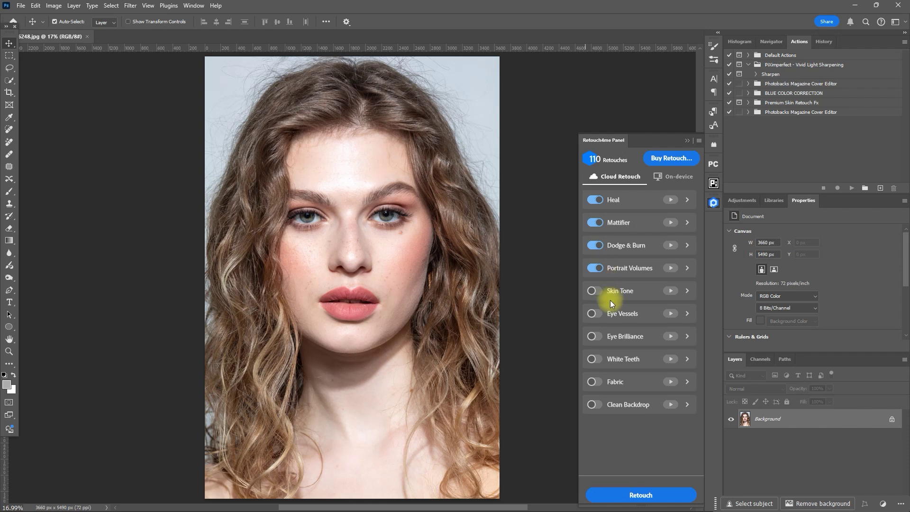
left_click(599, 290)
left_click(601, 314)
left_click(599, 337)
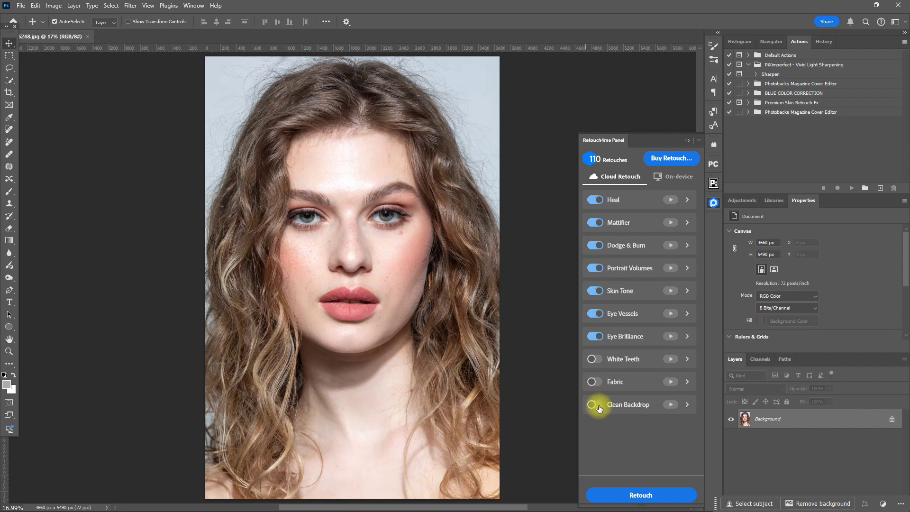
left_click(646, 495)
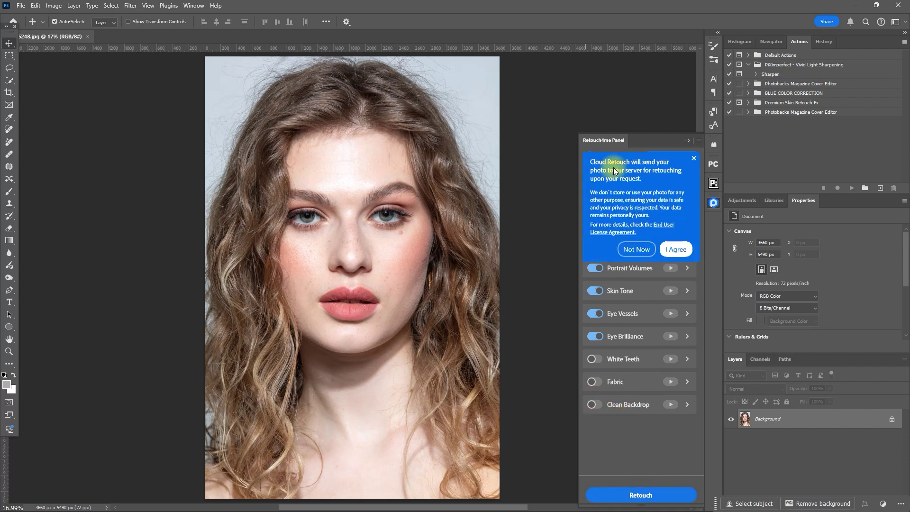
left_click(677, 250)
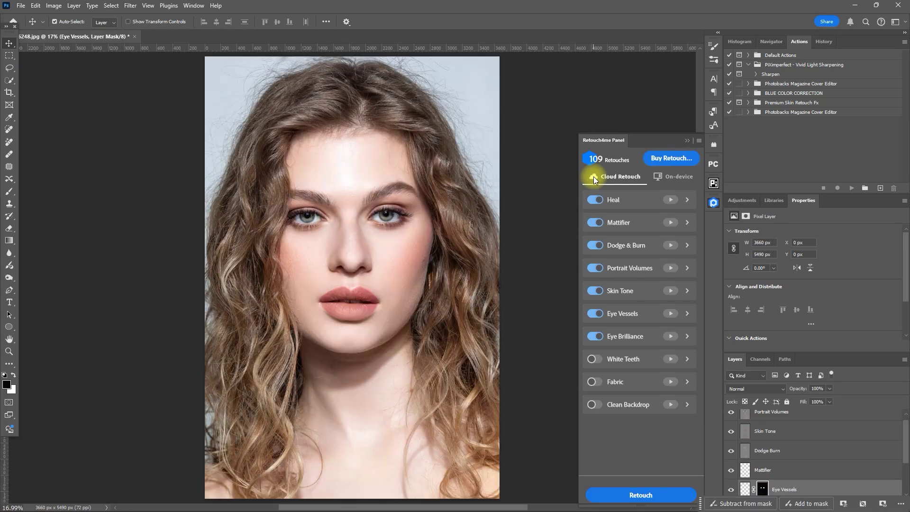
Step: Collapse the Retouch4me Panel and group all generated retouch layers above the Background
left_click(687, 141)
scroll(799, 481, "down", 3)
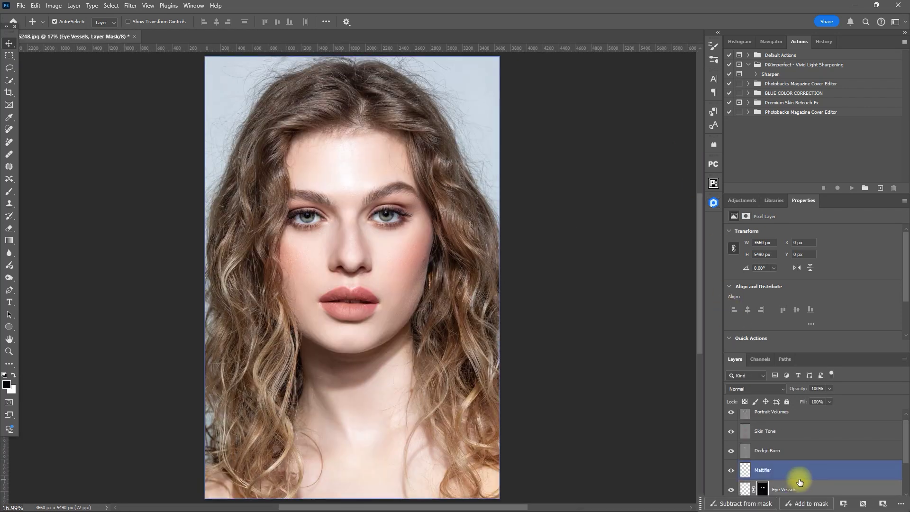
left_click(801, 480)
scroll(806, 476, "up", 3)
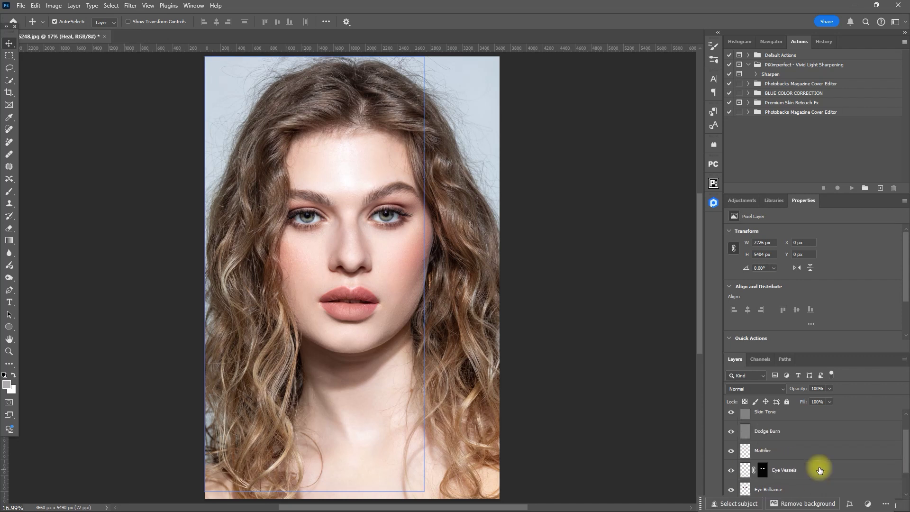
left_click(813, 457)
left_click(828, 424)
key("ctrl+alt+a")
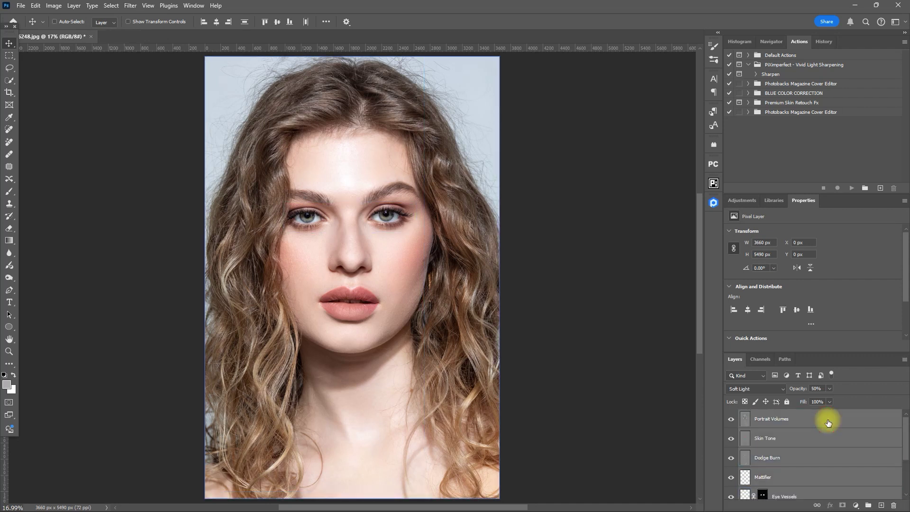
key("ctrl+g")
Step: Compare the retouched portrait with the original, in full view and close up on the face, by hiding and showing Group 1
left_click(731, 415)
left_click(731, 414)
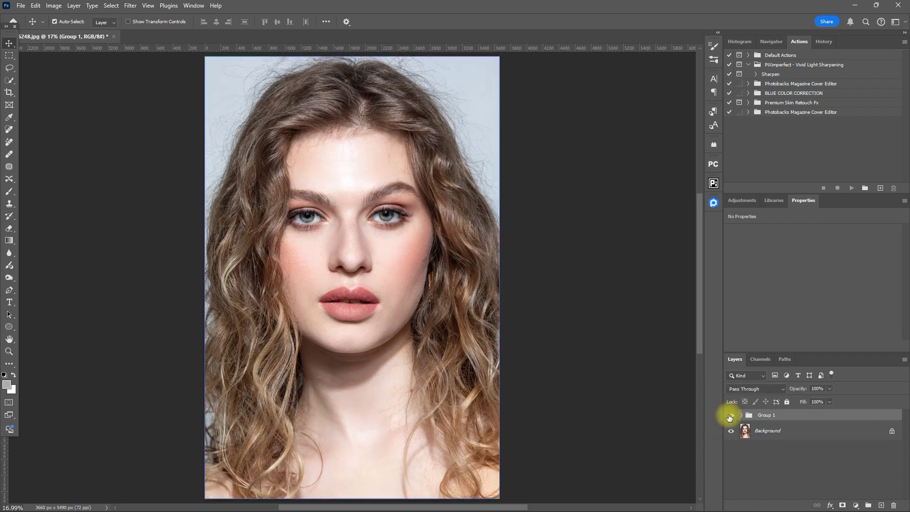
scroll(642, 460, "up", 5)
scroll(575, 411, "down", 3)
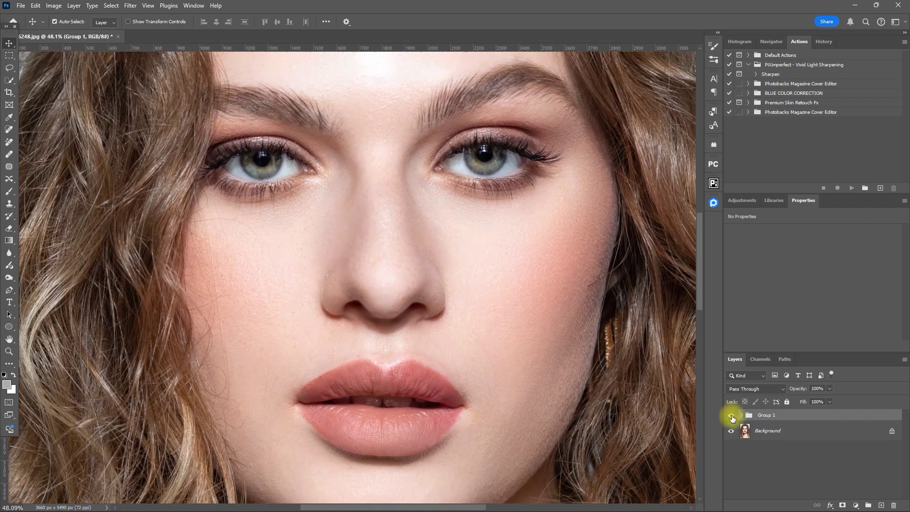
left_click(731, 415)
left_click(731, 415)
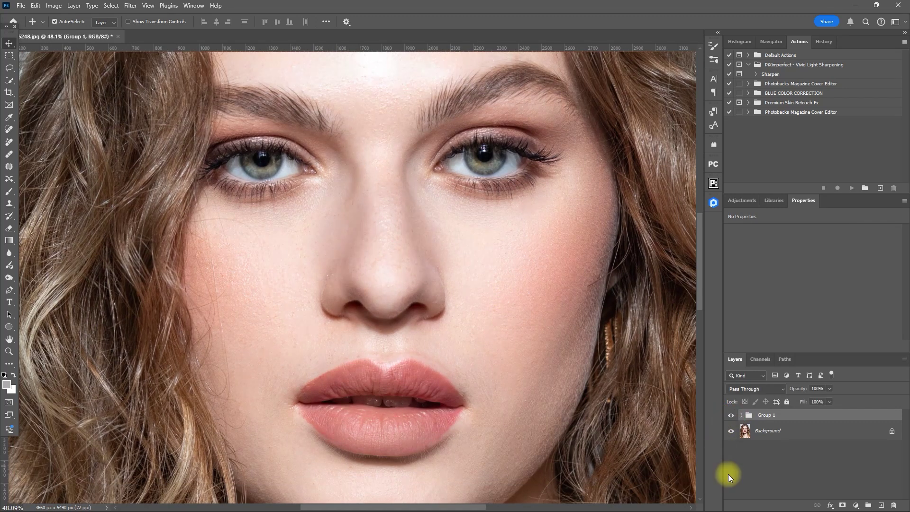
left_click(731, 415)
left_click(731, 414)
left_click(730, 415)
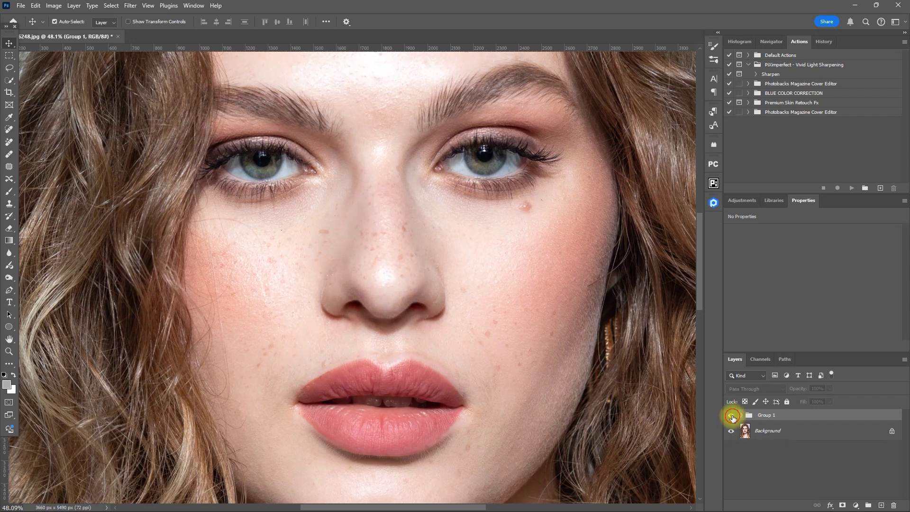
left_click(730, 415)
left_click(730, 414)
left_click(731, 415)
Step: Try a lower opacity on Group 1, and expand the group to select its Skin Tone layer
mouse_move(830, 388)
left_mouse_down()
mouse_move(769, 400)
mouse_move(833, 399)
left_mouse_up()
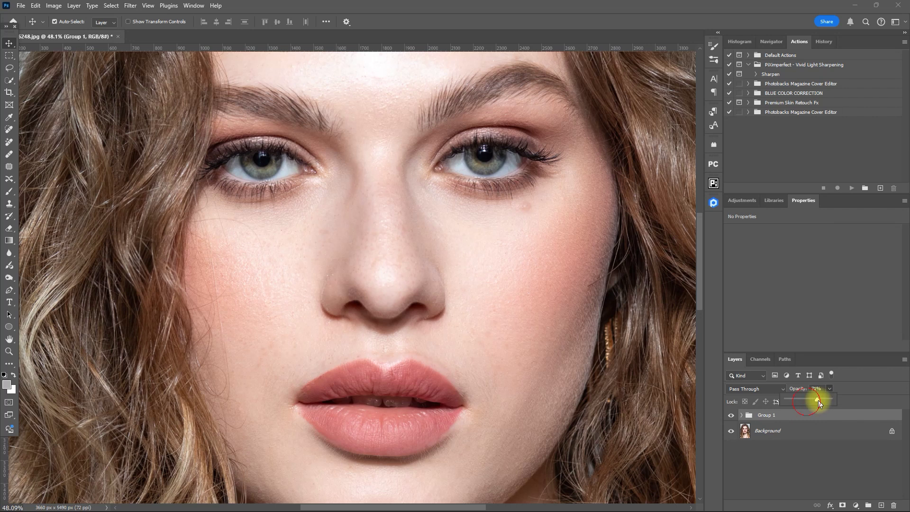
left_click(741, 415)
left_click(794, 430)
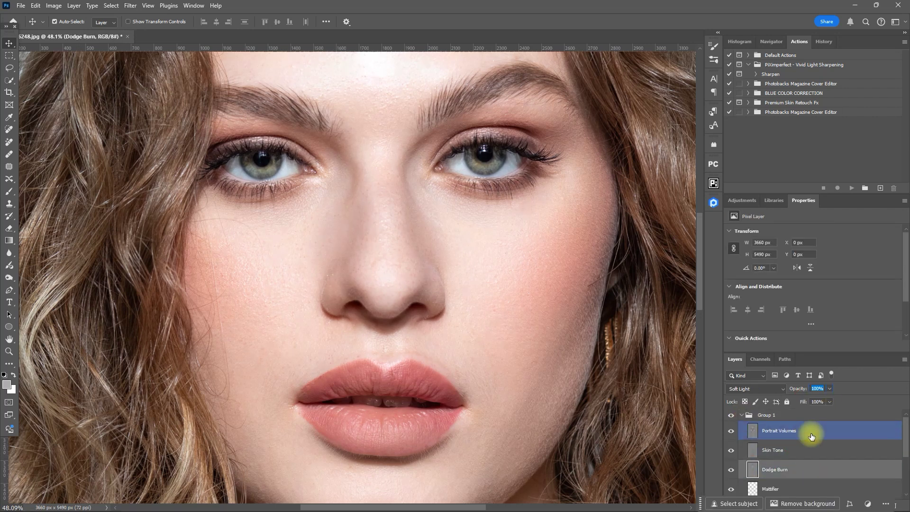
left_click(812, 450)
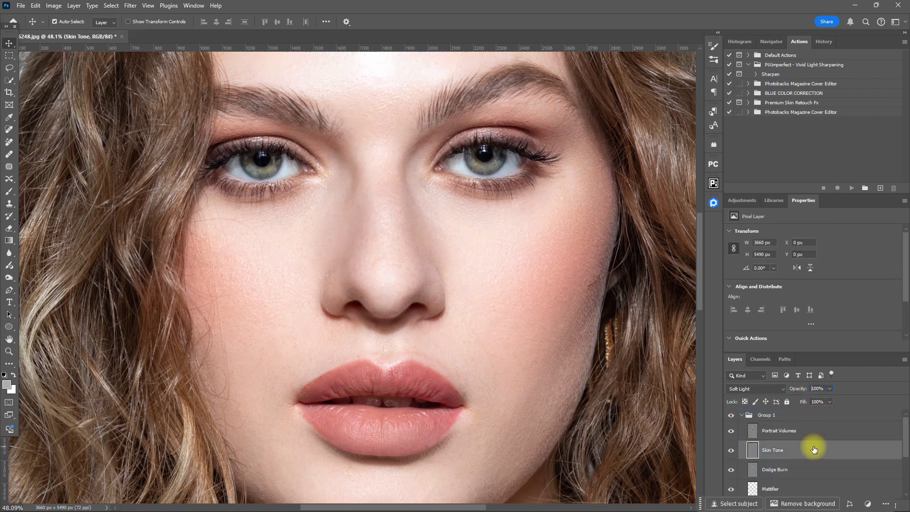
Step: Examine the effect of the Skin Tone, Dodge Burn and Mattifier layers by toggling their visibility
left_click(732, 450)
left_click(731, 450)
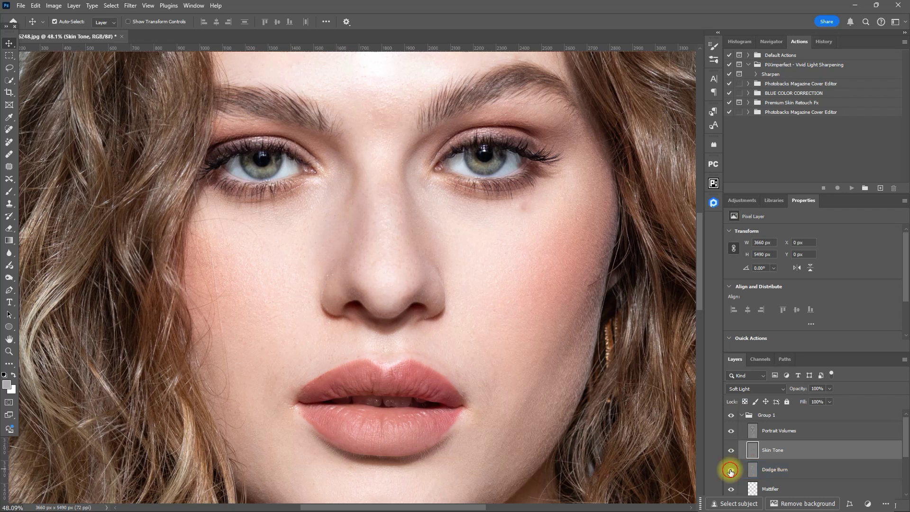
left_click(746, 469)
scroll(746, 470, "down", 1)
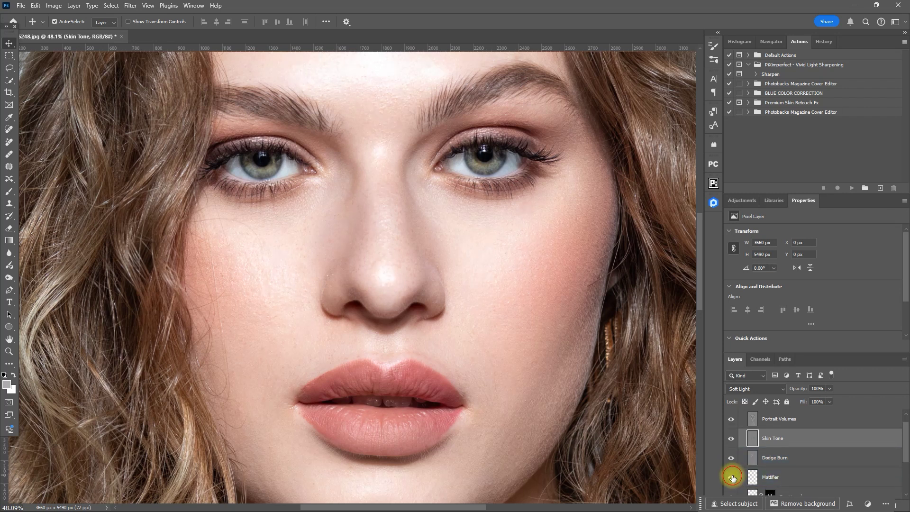
scroll(733, 474, "down", 1)
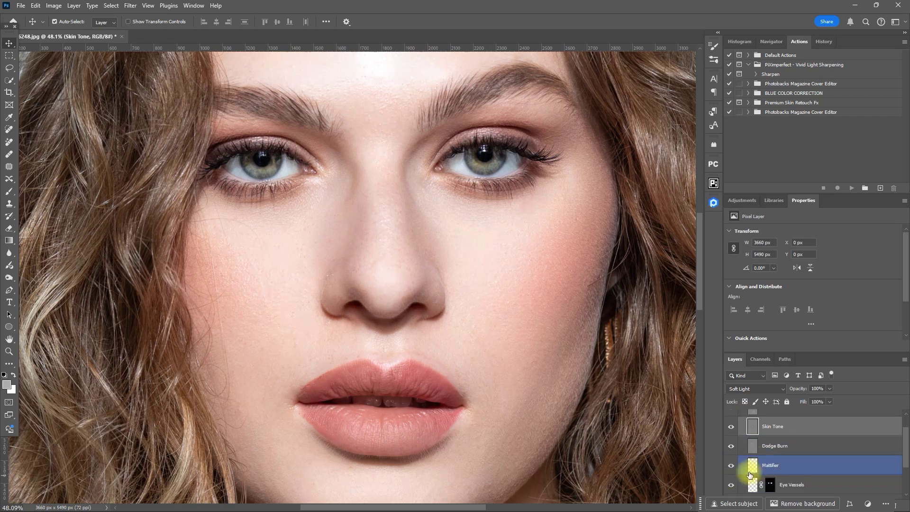
scroll(791, 474, "down", 1)
Step: Examine the effect of Eye Brilliance and the neighbouring lower layers in Group 1 by hiding and showing them
left_click(792, 476)
left_click(731, 481)
left_click(731, 481)
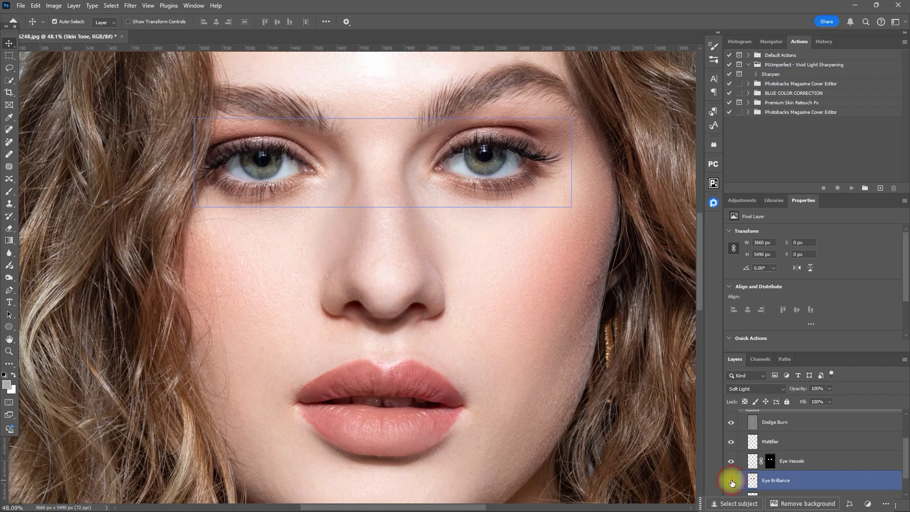
left_click(731, 481)
left_click(731, 480)
scroll(732, 477, "down", 1)
left_click(732, 474)
left_click(732, 474)
left_click(732, 474)
left_click(731, 474)
Step: Collapse Group 1 and fit the whole portrait in view
key("ctrl+alt+a")
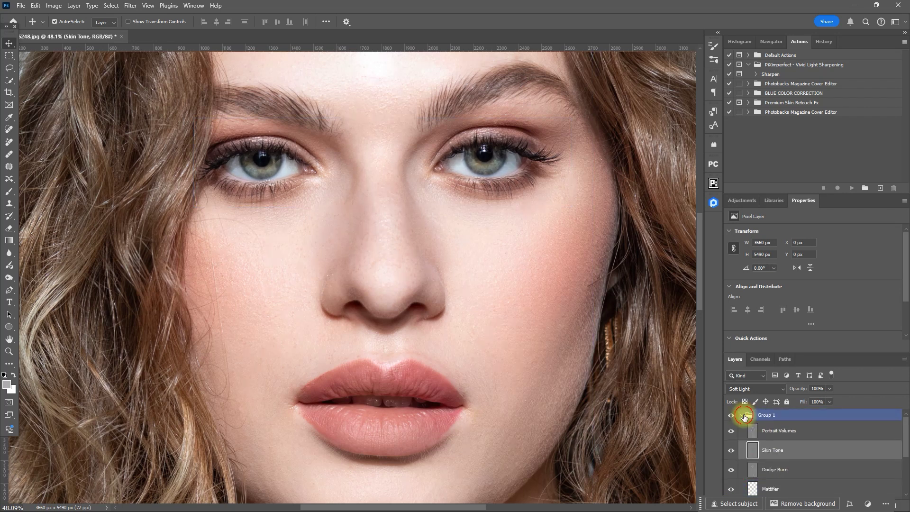
key("ctrl+g")
key("ctrl+0")
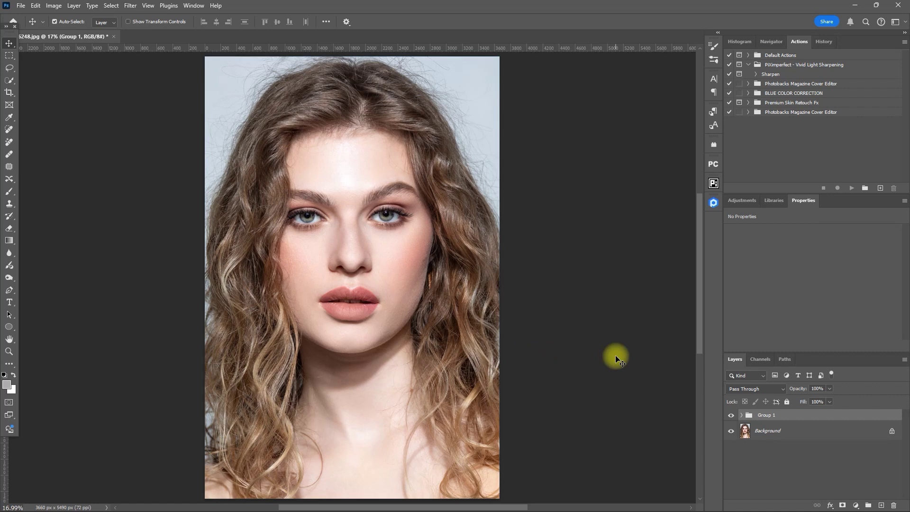
Step: Review the Cloud Retouch options in the Retouch4me Panel and collapse the panel again
left_click(714, 205)
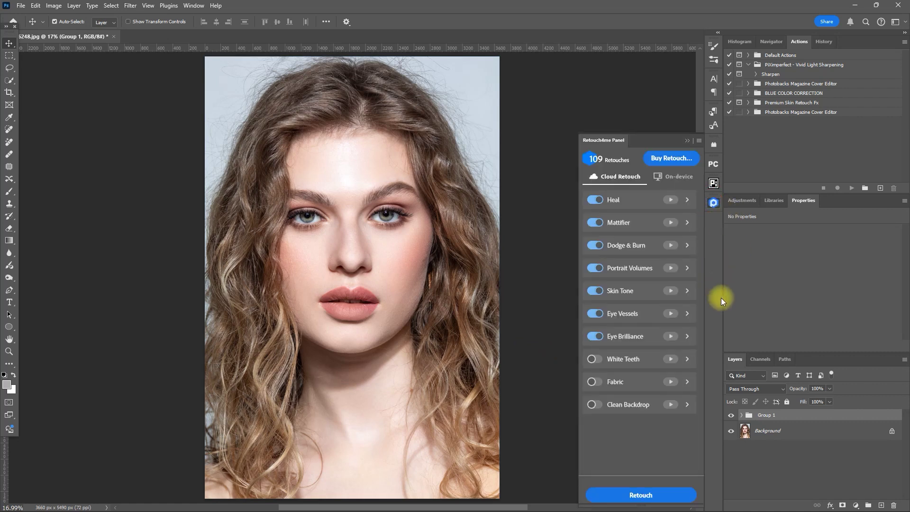
left_click(687, 140)
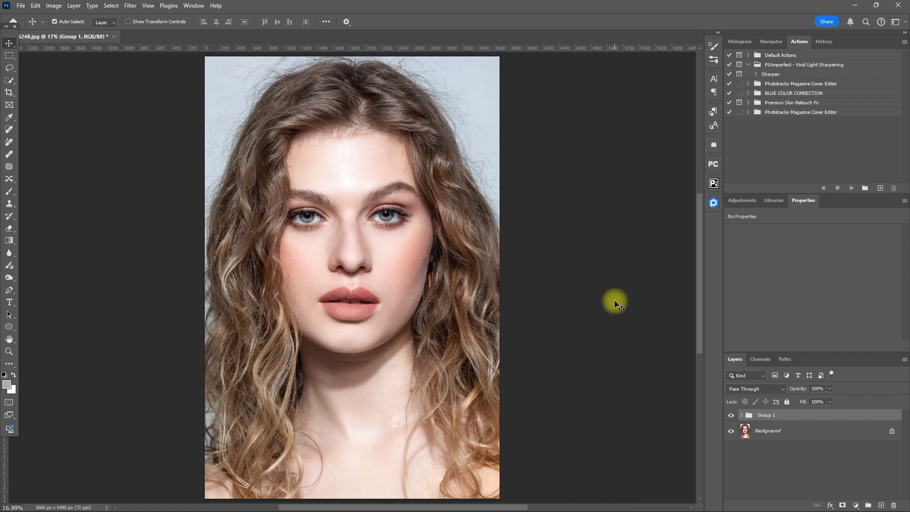